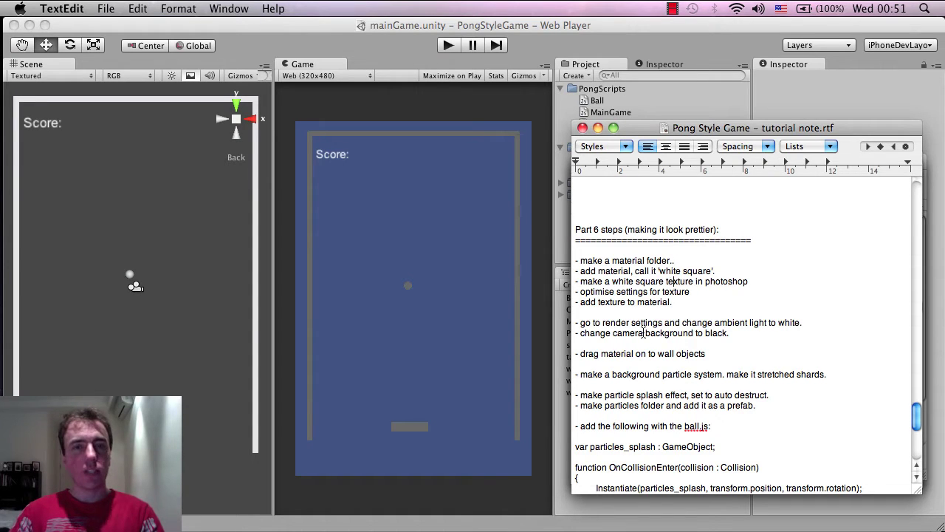
Scroll through the tutorial note to the start of the Part 6 step list, then go back to Unity
scroll(692, 290, "down", 6)
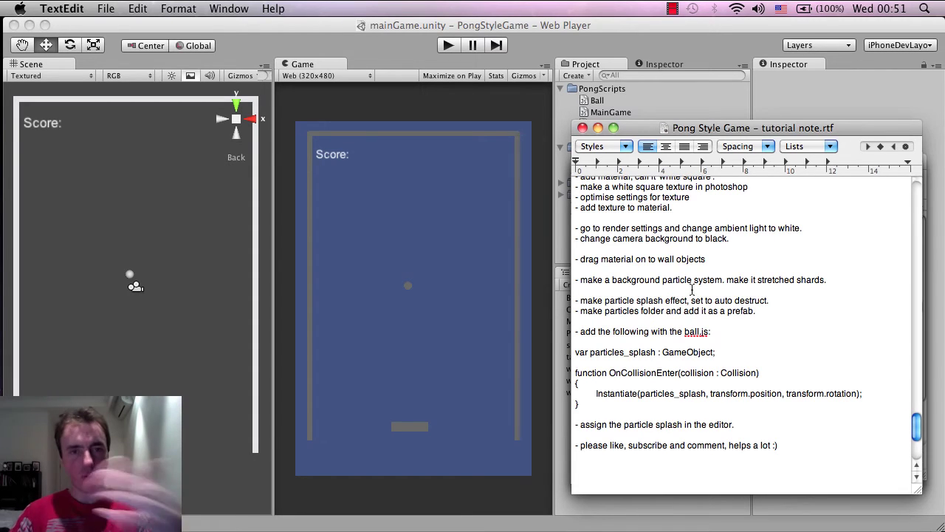
scroll(692, 290, "up", 3)
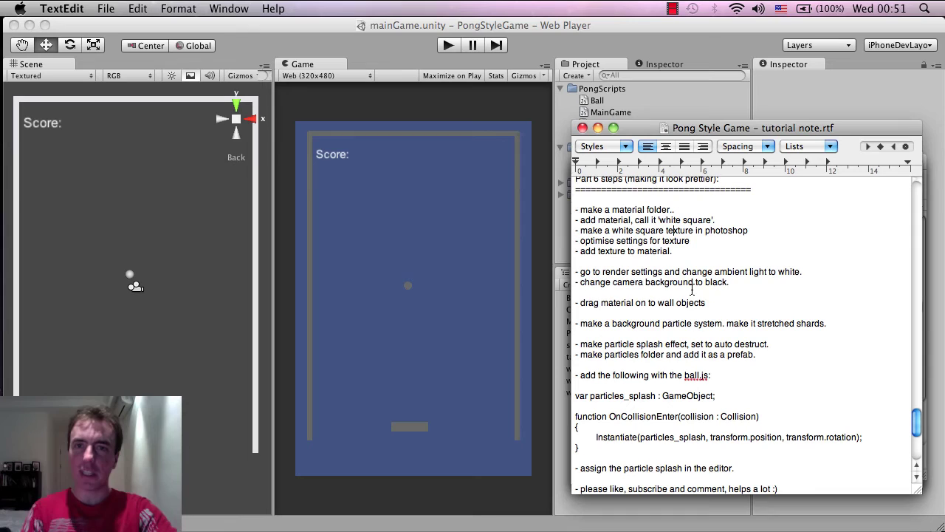
scroll(692, 290, "up", 2)
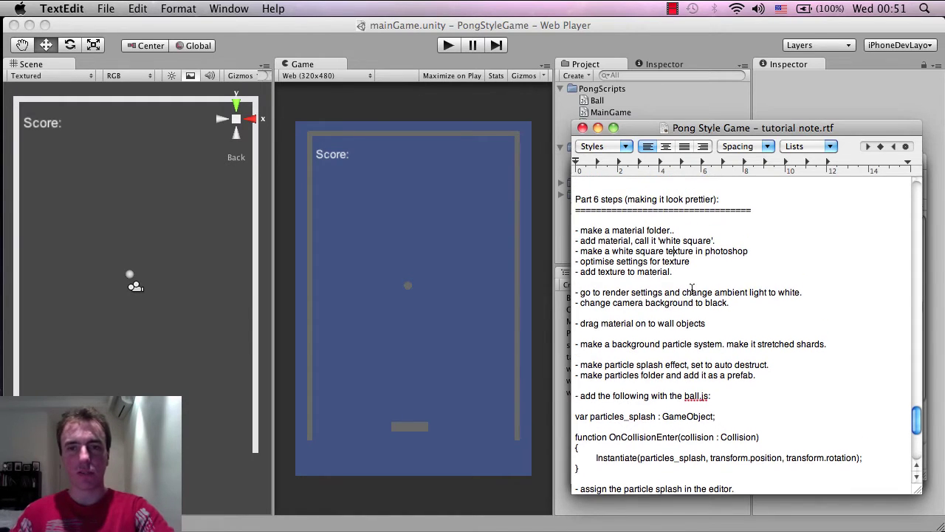
triple_click(605, 223)
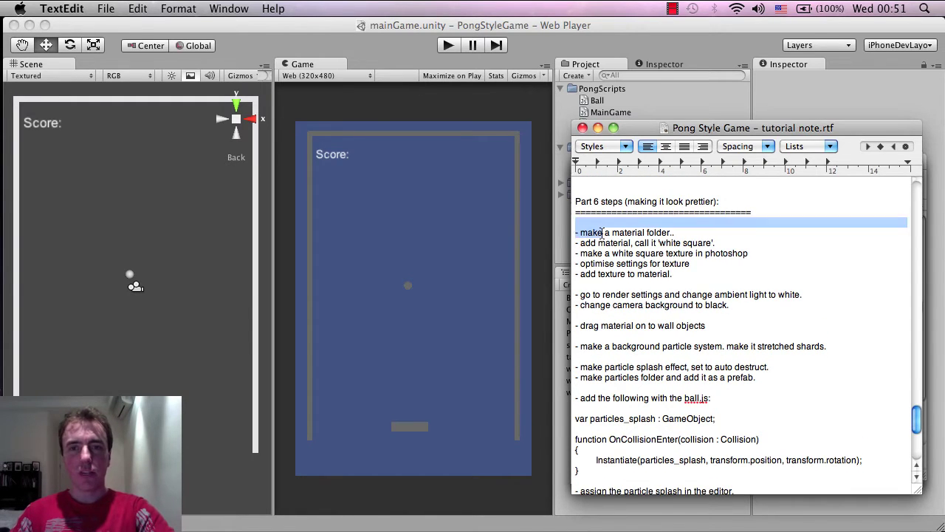
left_click(653, 229)
left_click(620, 37)
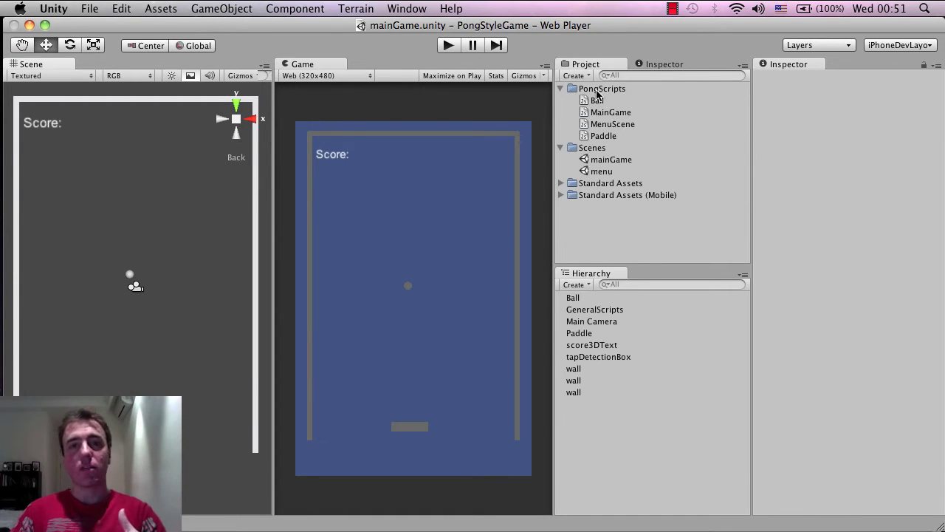
Create a new project folder named Materials
left_click(580, 75)
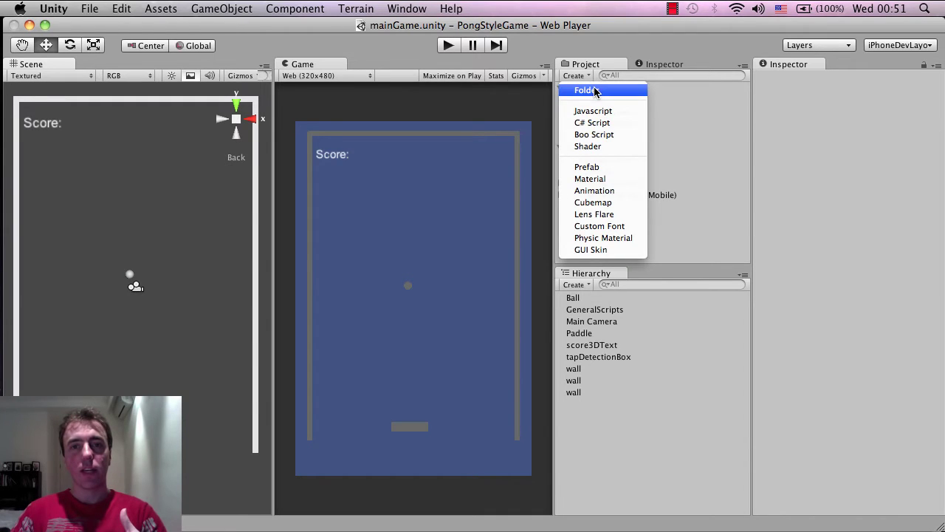
left_click(595, 90)
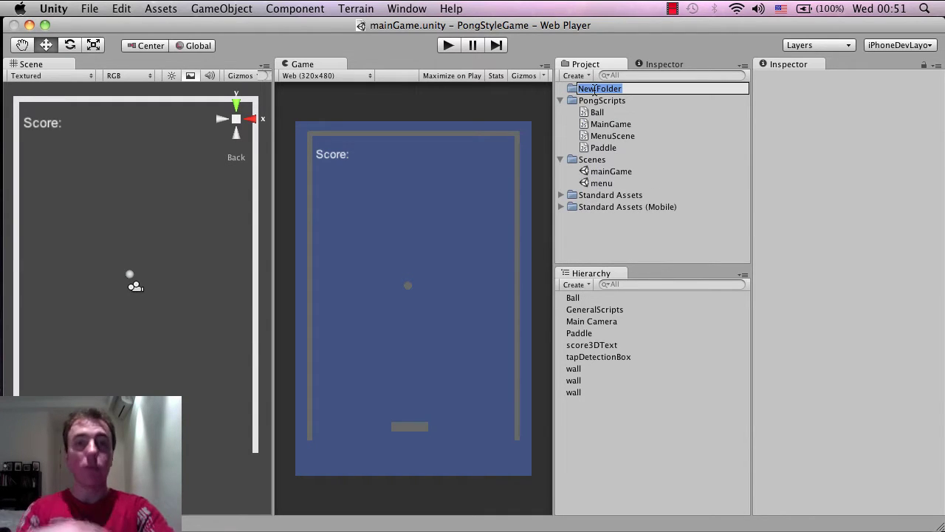
type("M")
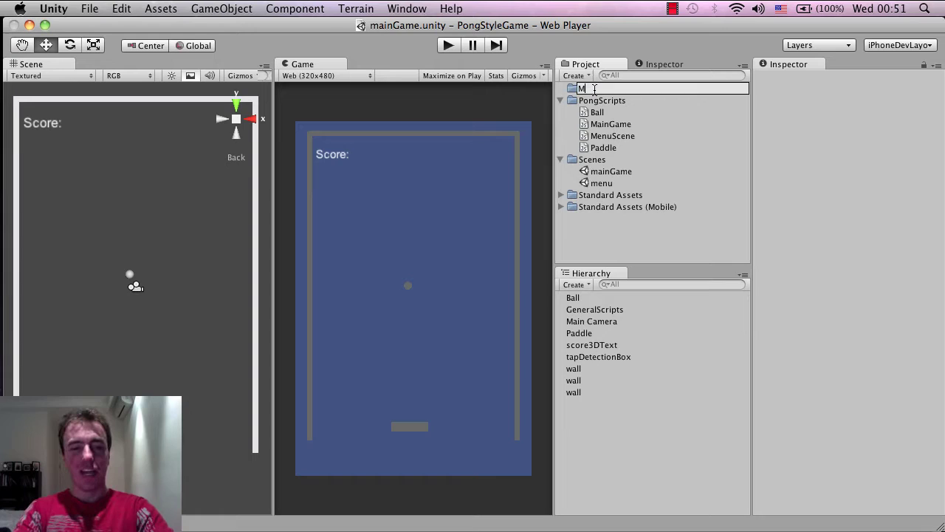
type("aterials")
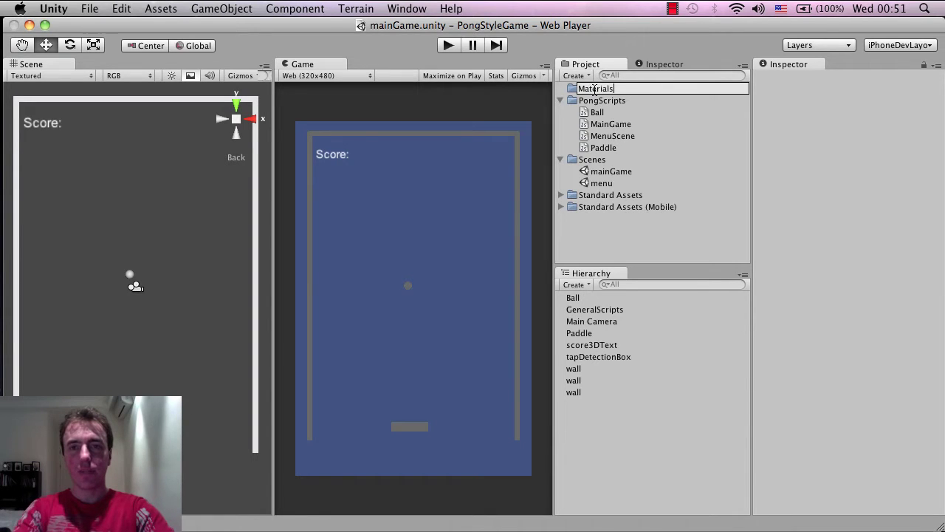
key("Return")
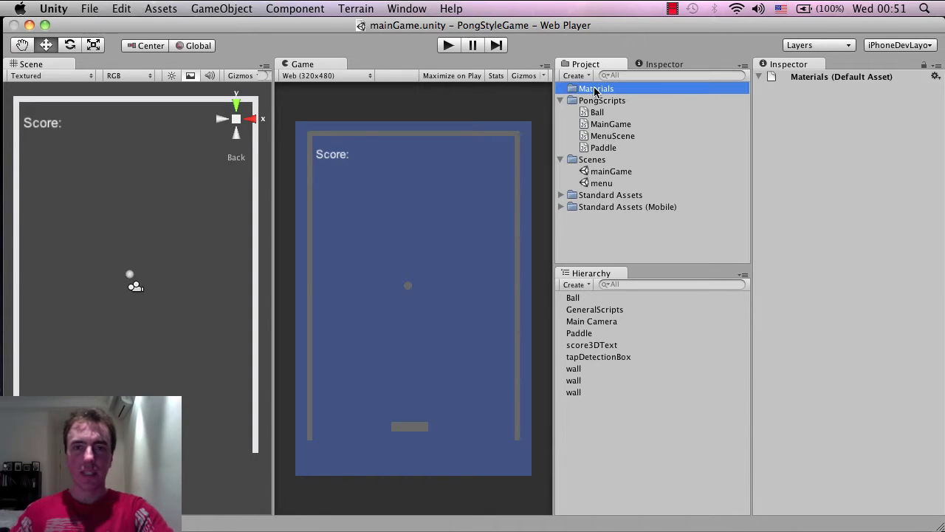
Create a Textures folder, move it to the top level, and collapse the PongScripts and Scenes folders
left_click(575, 76)
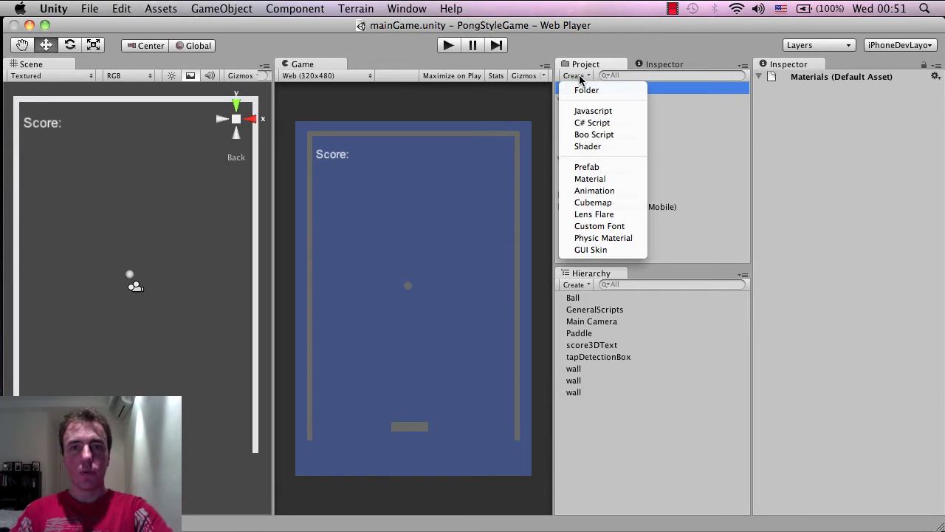
left_click(580, 88)
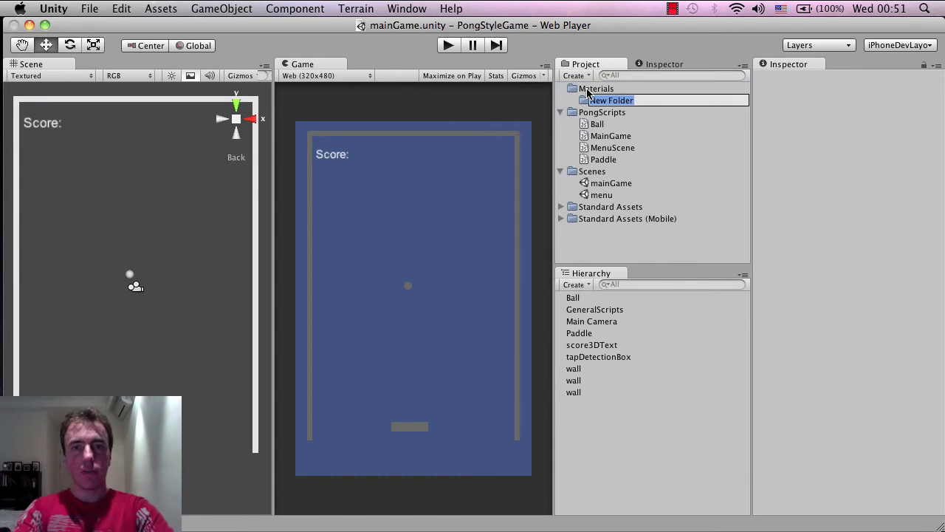
type("Text")
type("ures")
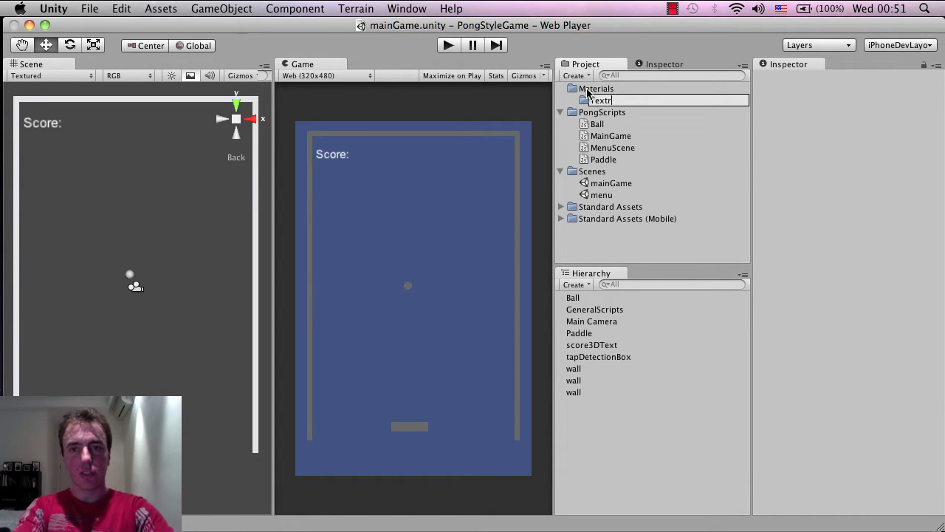
key("Return")
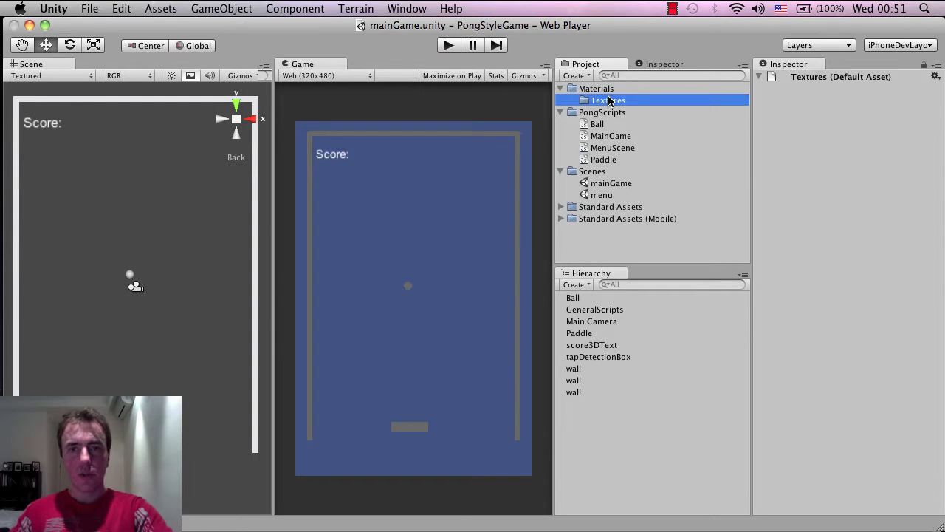
left_click_drag(594, 98, 603, 216)
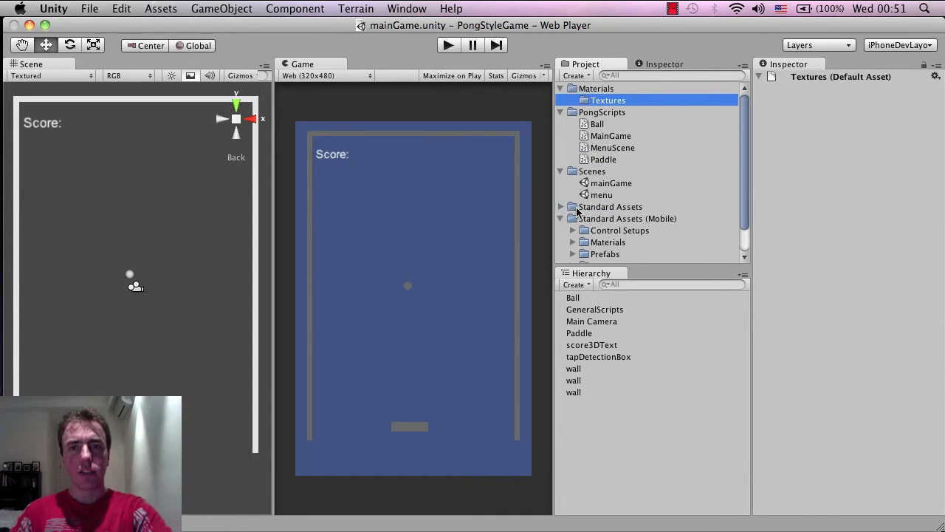
left_click_drag(602, 101, 603, 215)
mouse_move(594, 103)
left_mouse_down()
mouse_move(595, 87)
mouse_move(596, 120)
mouse_move(595, 110)
left_mouse_up()
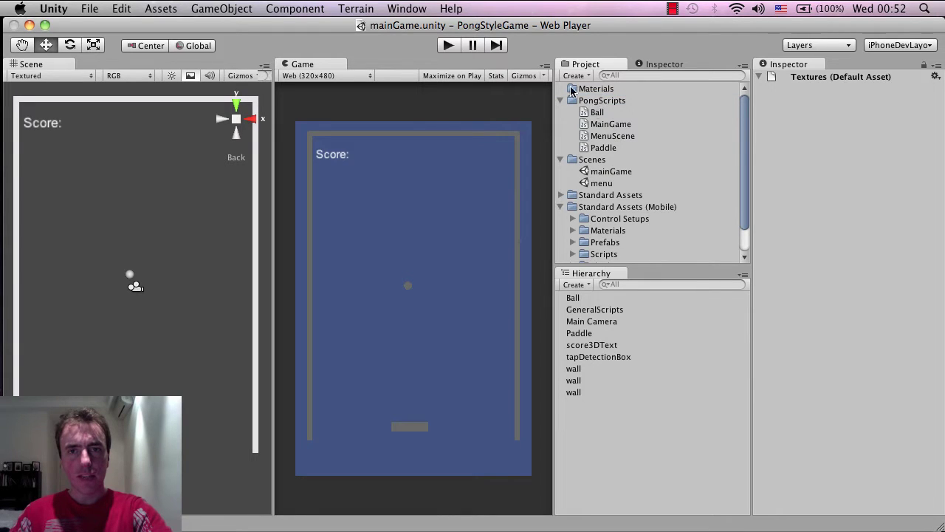
left_click(562, 101)
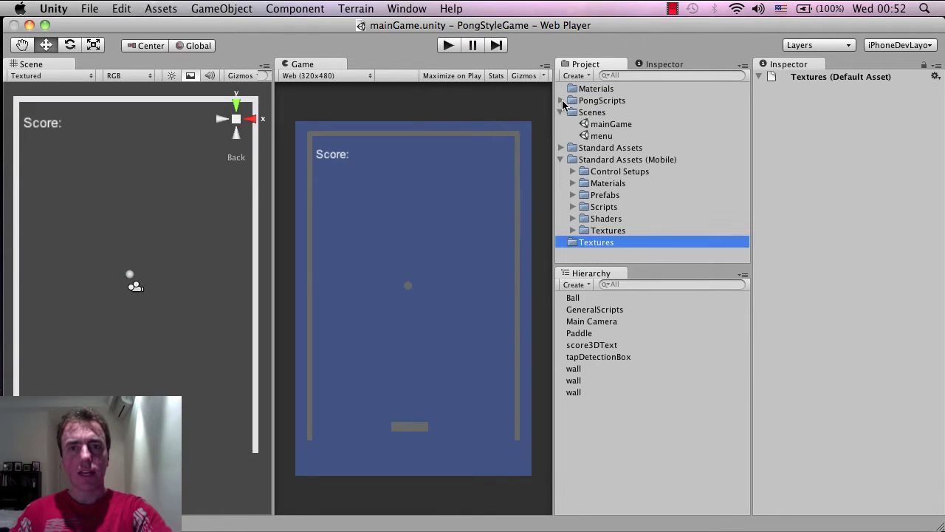
left_click(561, 112)
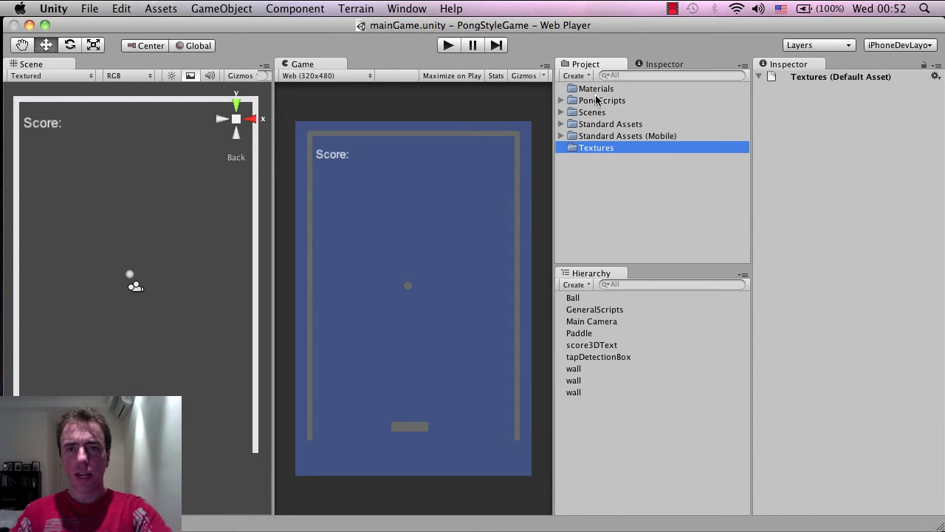
Add a new material named whiteSquare inside Materials, then switch back to the tutorial note
left_click(596, 90)
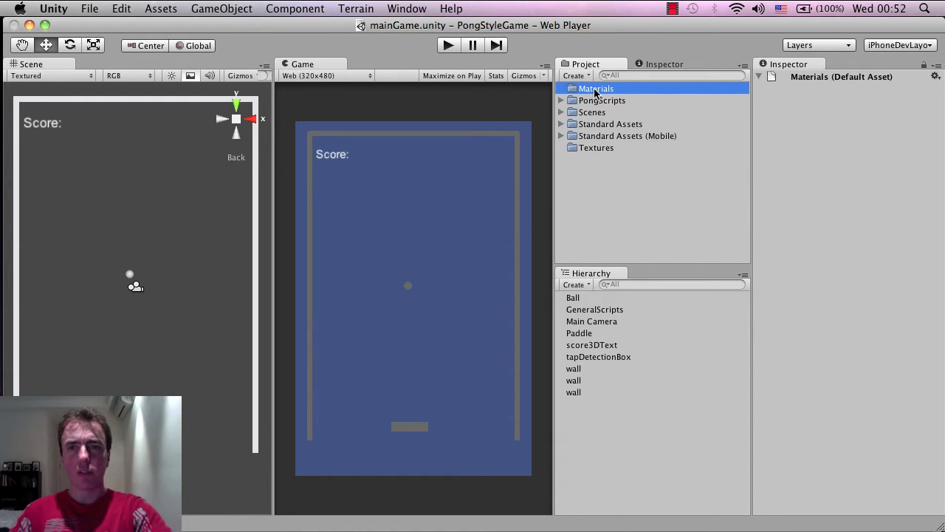
right_click(596, 93)
mouse_move(688, 97)
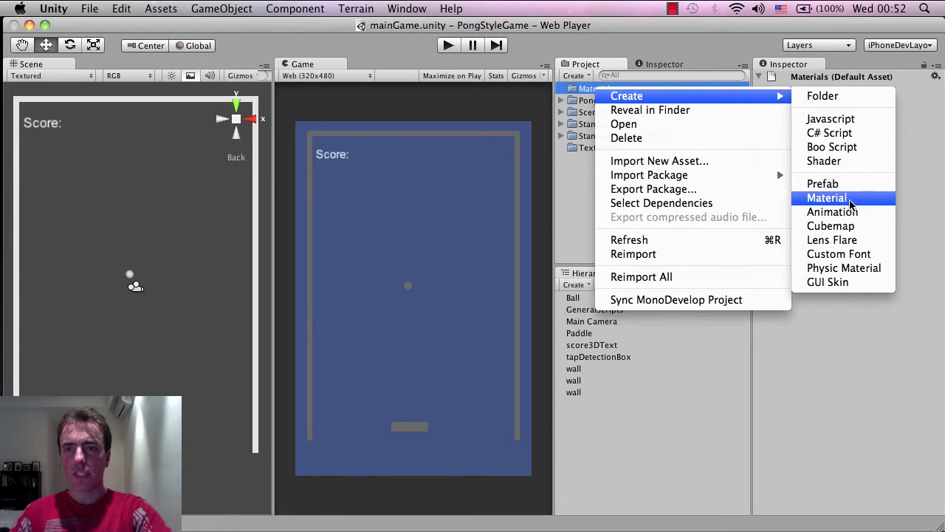
left_click(827, 198)
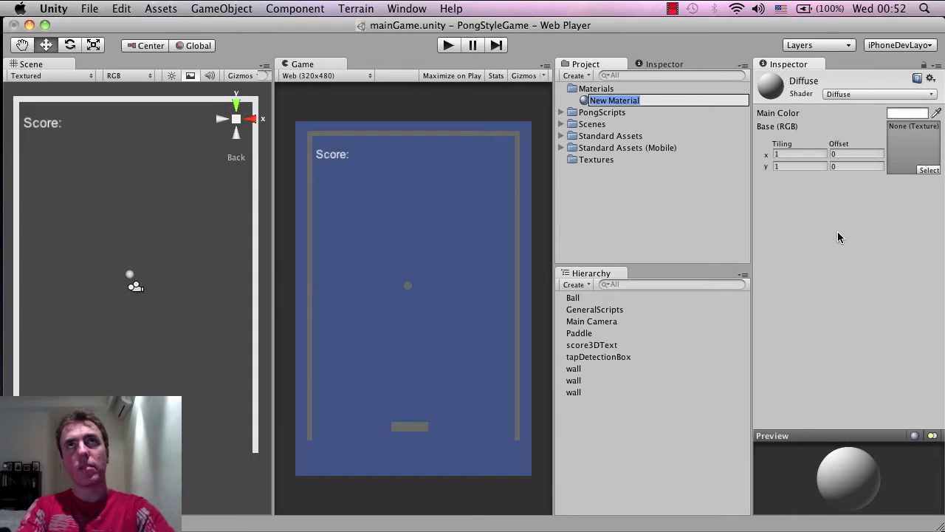
type("white")
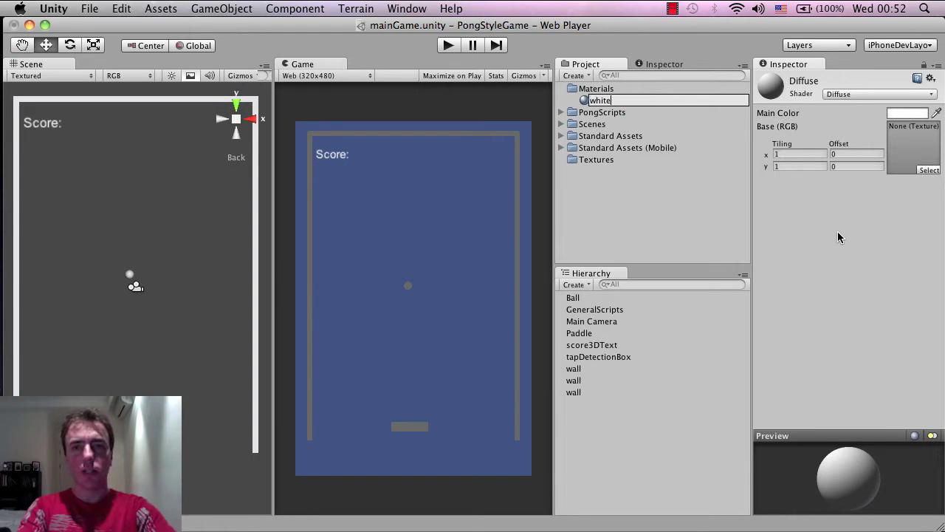
type("Squa")
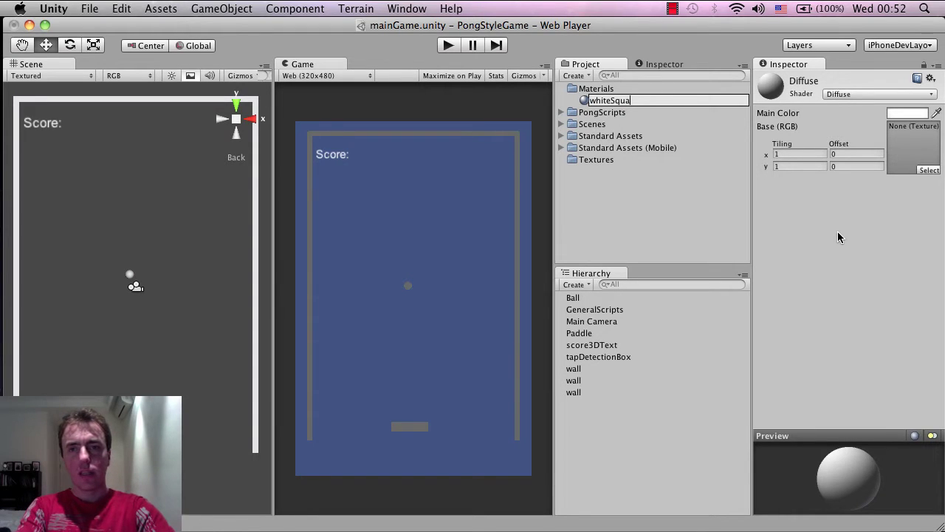
type("re")
key("Return")
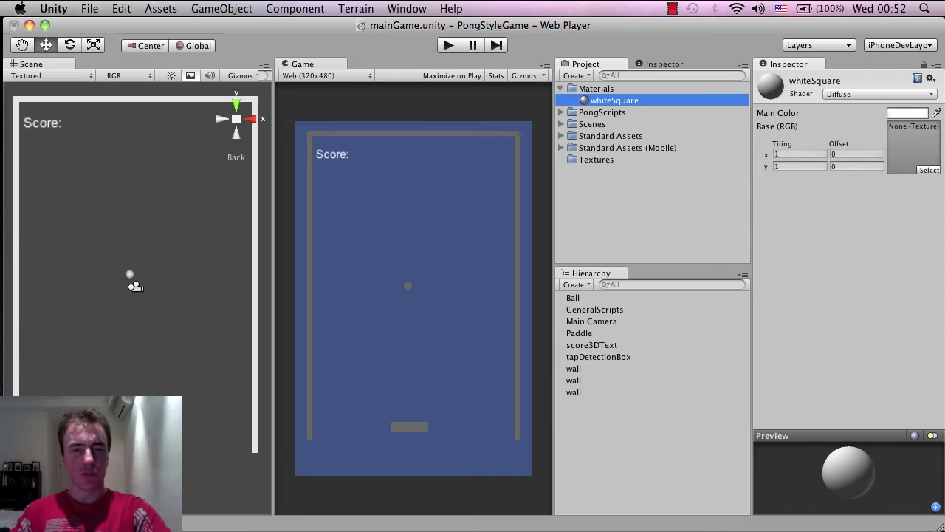
key("super+Tab")
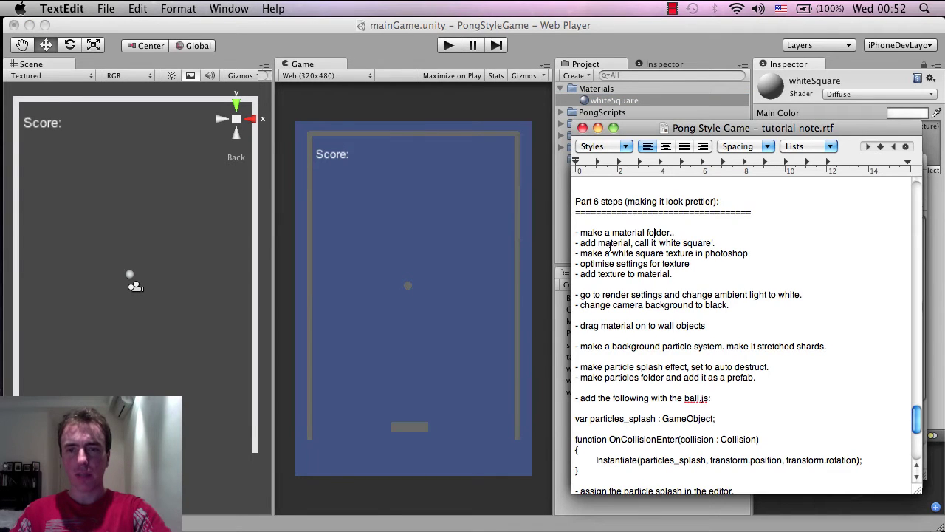
Highlight the 'white square texture' line in the note, then switch through Unity to Photoshop
left_click_drag(610, 247, 681, 253)
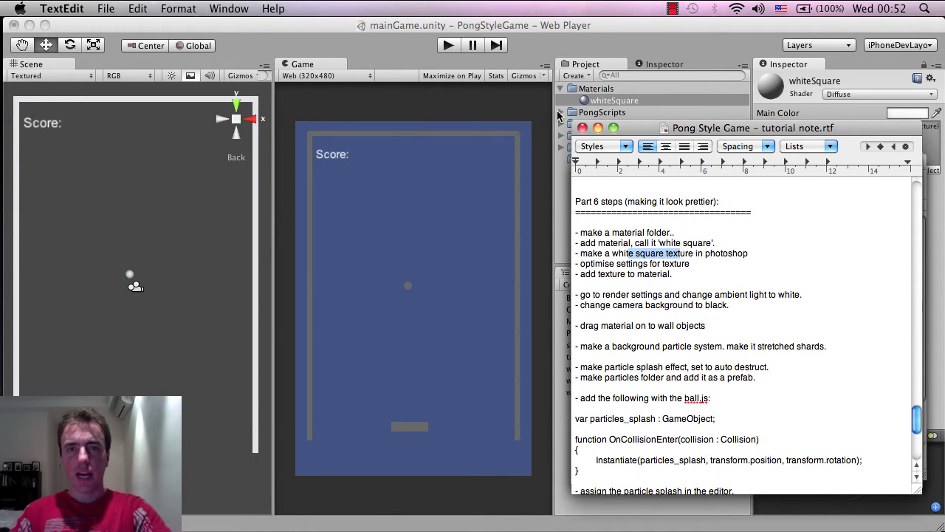
left_click(578, 42)
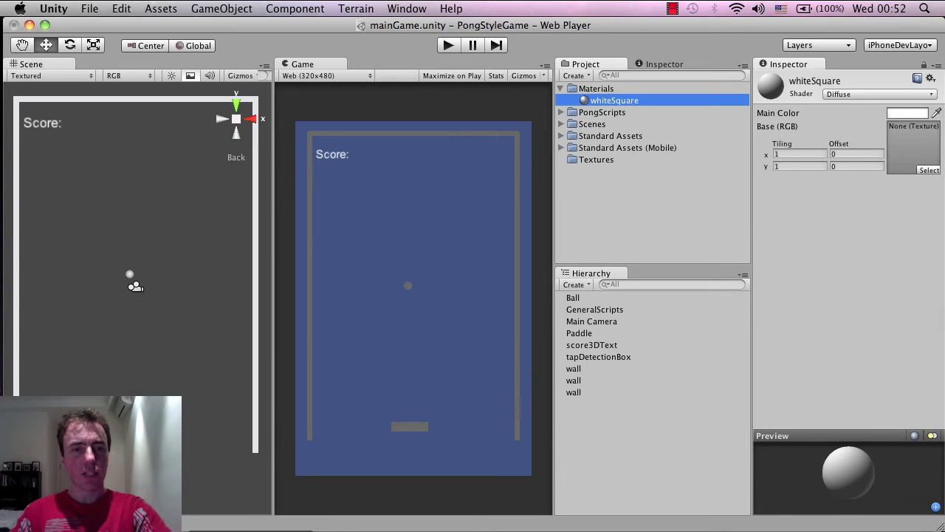
key("super+Tab")
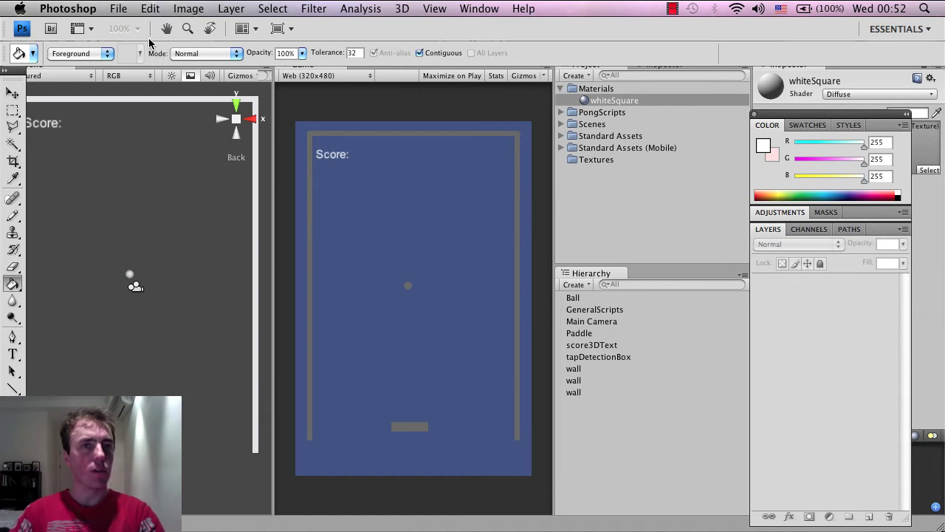
Create a new 64×64 pixel image with a white background and enlarge its window
left_click(123, 10)
left_click(125, 28)
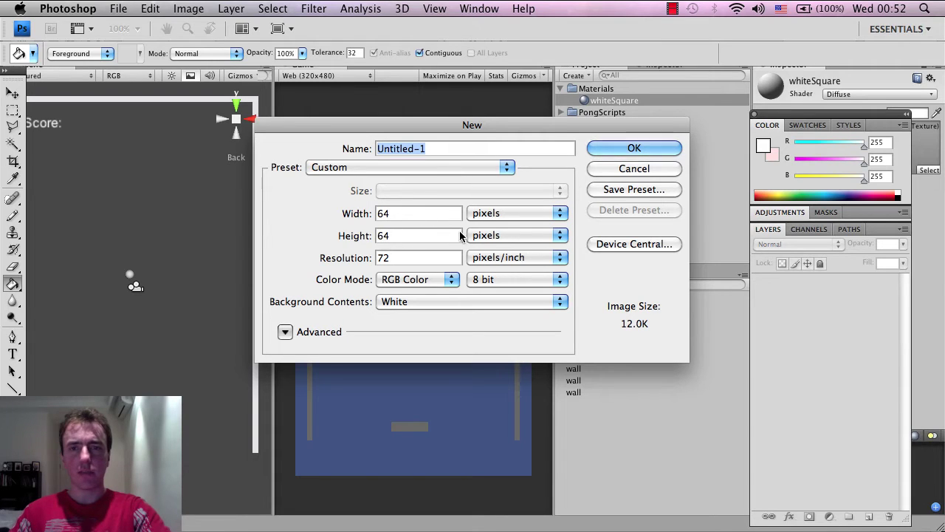
left_click(600, 150)
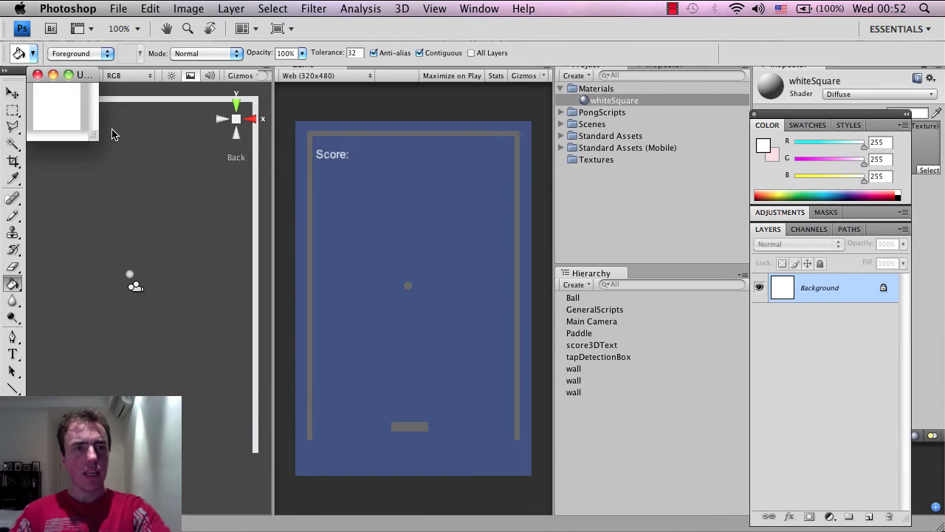
left_click_drag(93, 136, 332, 266)
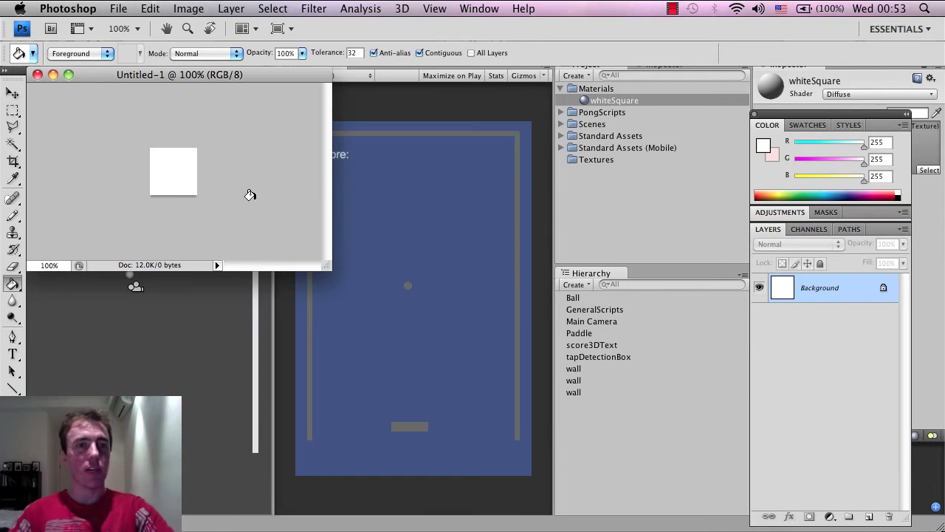
Start Save As and browse to the PongStyleGame project's Assets/Textures folder
left_click(120, 8)
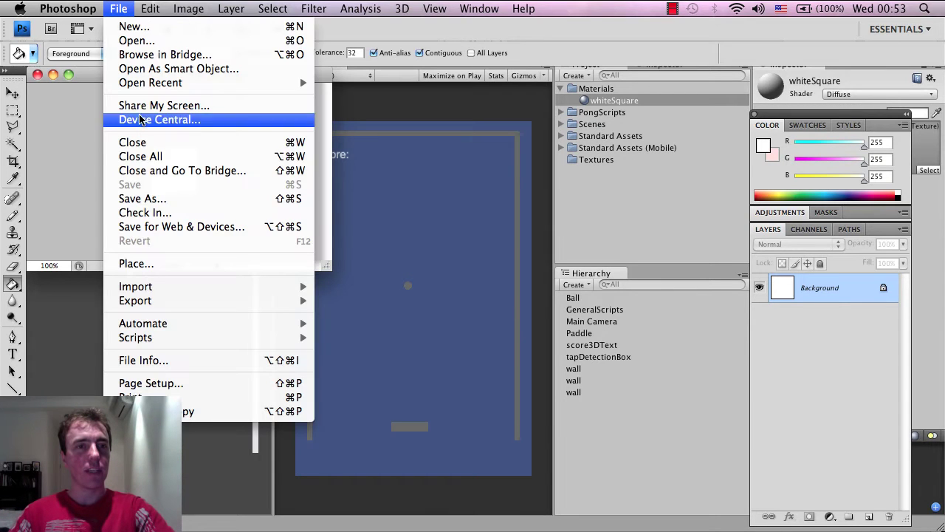
left_click(156, 198)
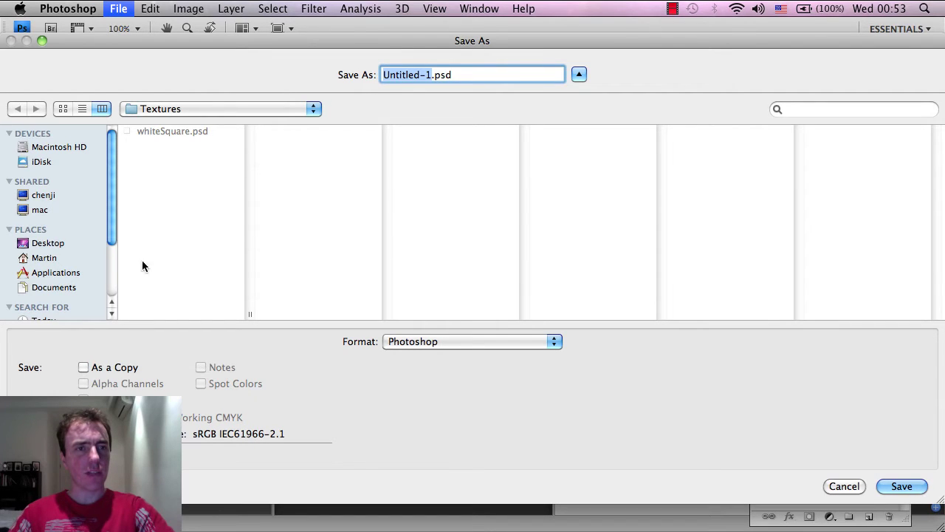
left_click(92, 258)
left_click(217, 158)
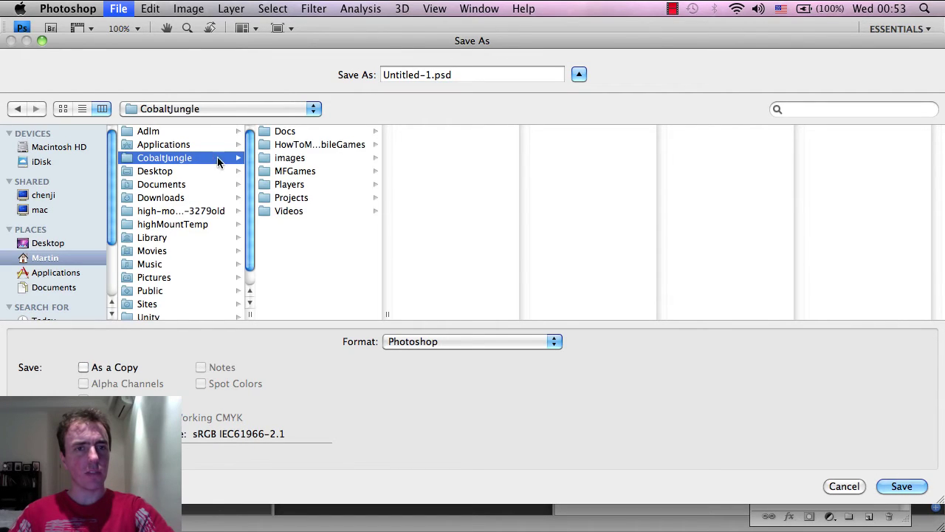
left_click(325, 195)
left_click(353, 145)
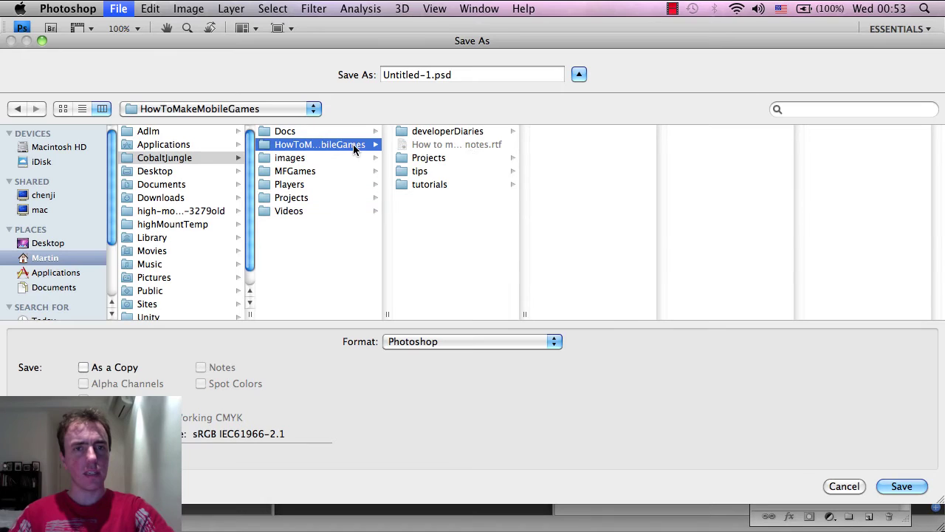
left_click(474, 160)
left_click(625, 131)
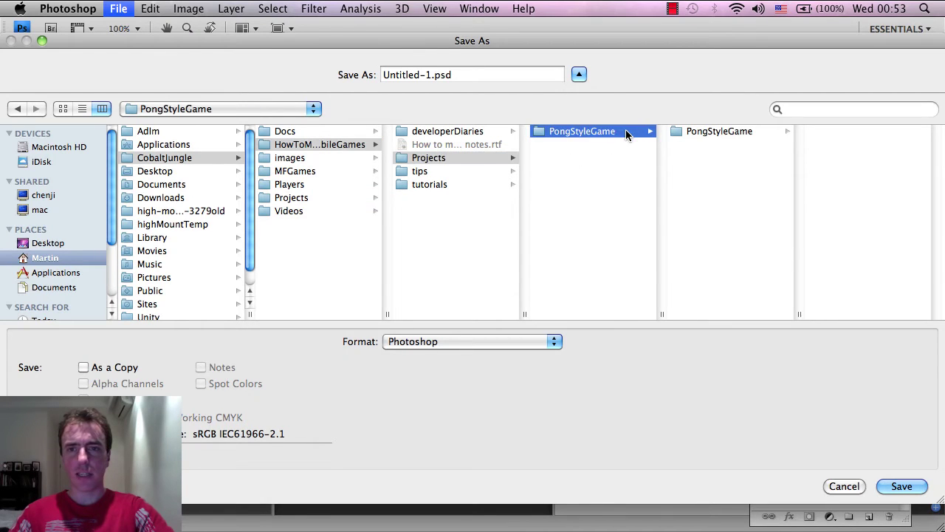
left_click(751, 131)
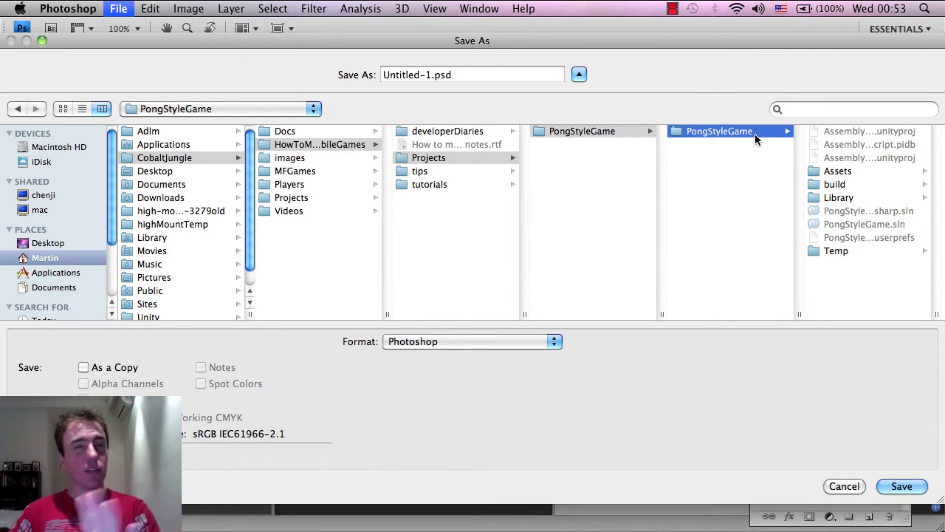
left_click(843, 171)
left_click(850, 196)
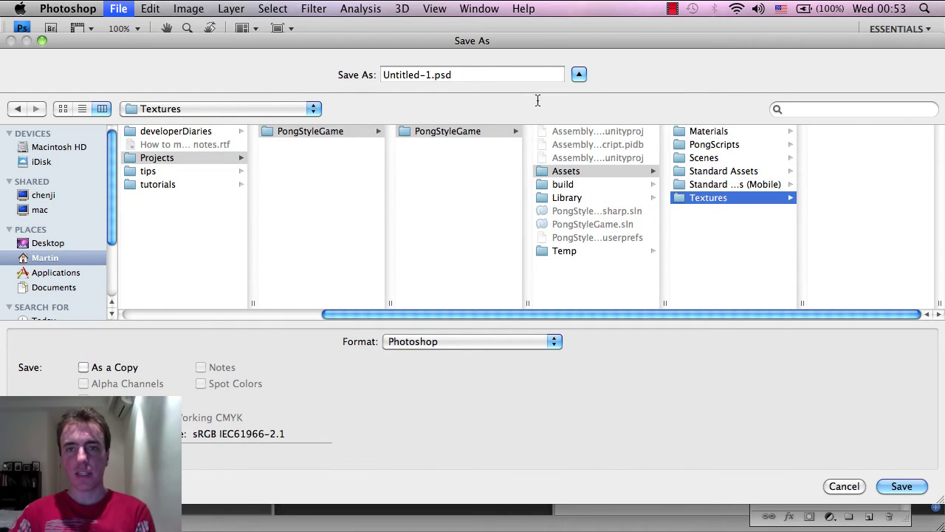
Name the file whiteSquare and save it as whiteSquare.psd
left_click_drag(432, 75, 344, 72)
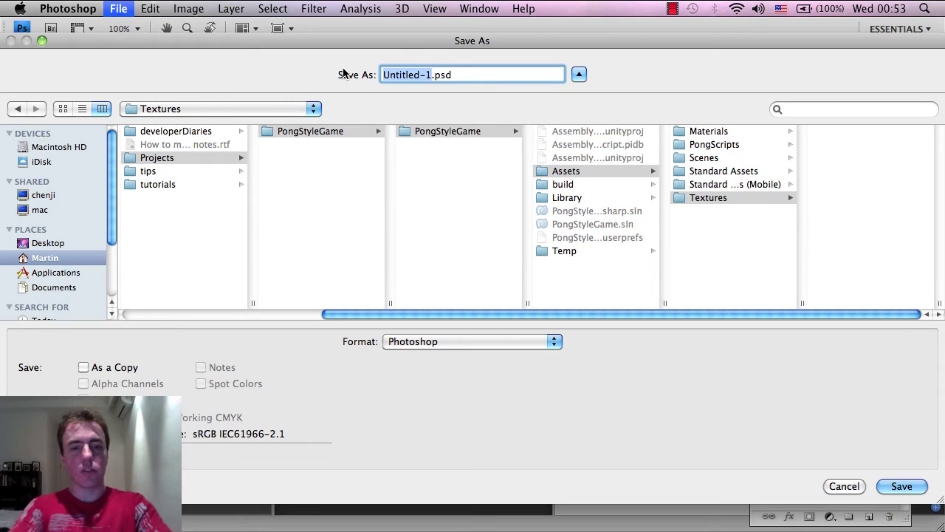
type("whiteSquare")
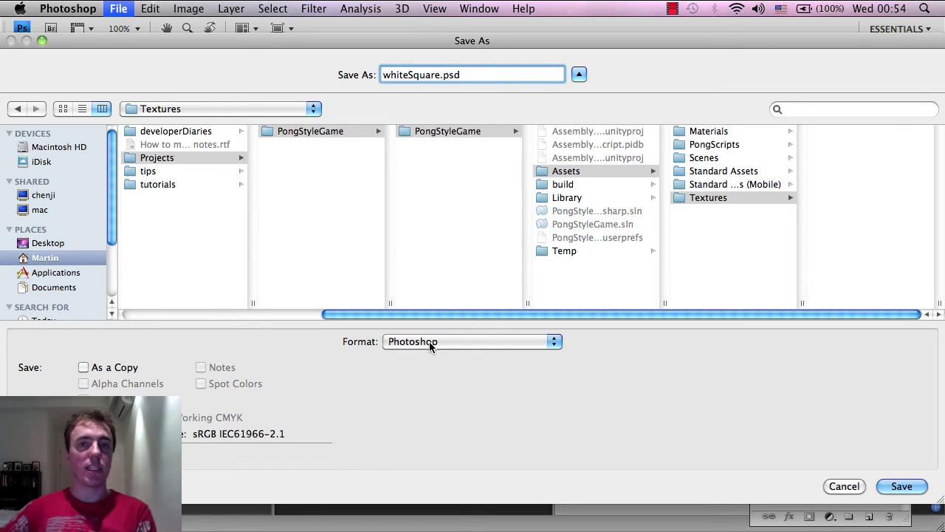
left_click(902, 486)
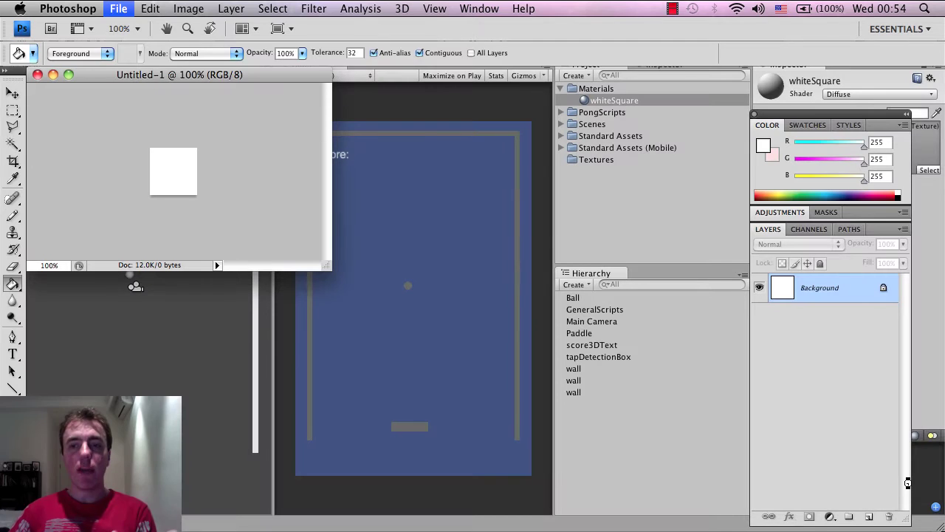
In Unity, expand Textures and select the whiteSquare texture to show its import settings
left_click(650, 228)
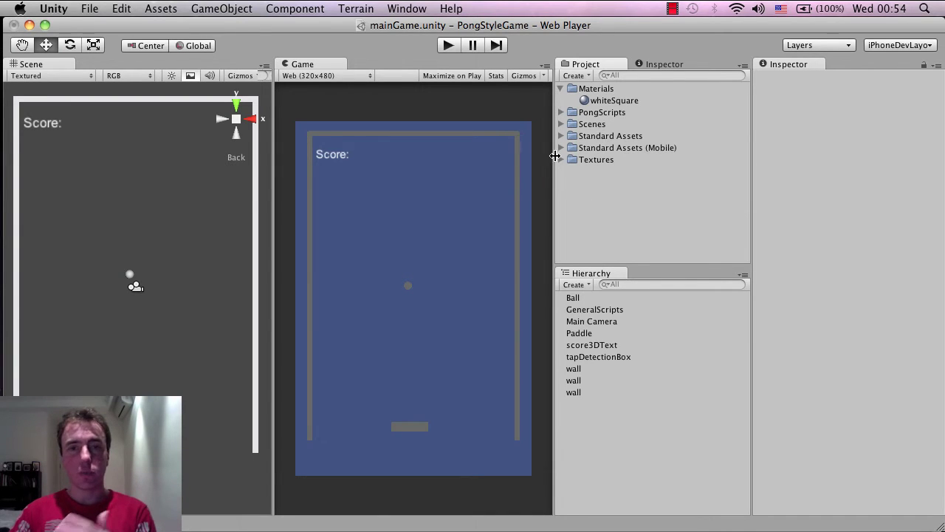
left_click(561, 157)
left_click(606, 172)
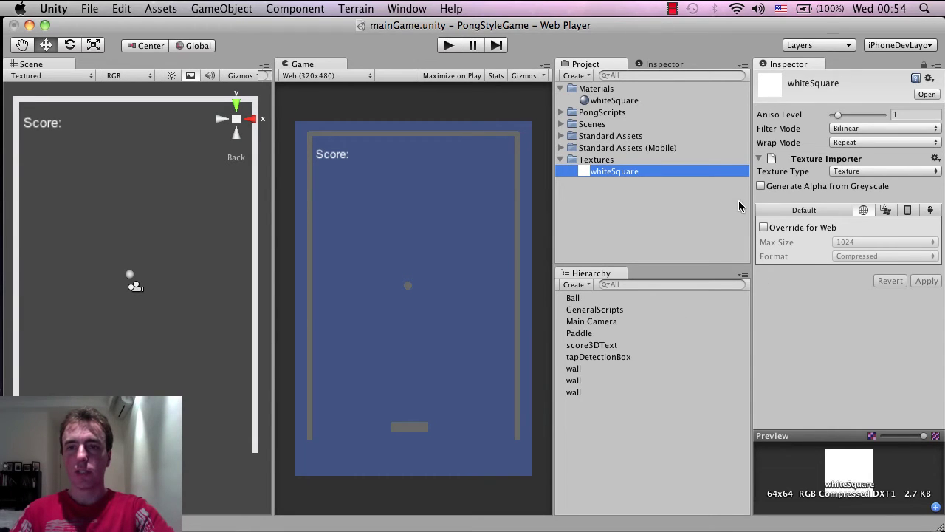
left_click(608, 161)
left_click(614, 171)
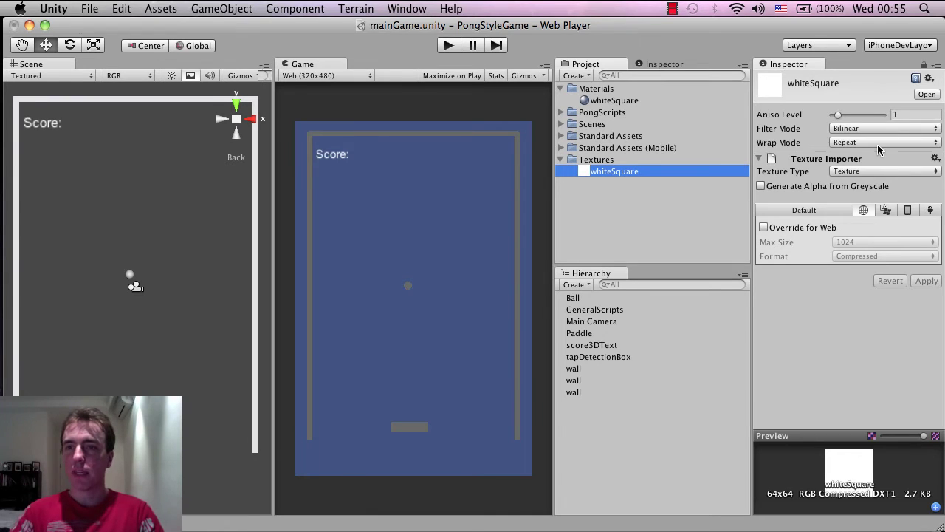
Set the whiteSquare texture to Clamp wrap mode and Advanced type, with mip maps off
left_click(862, 142)
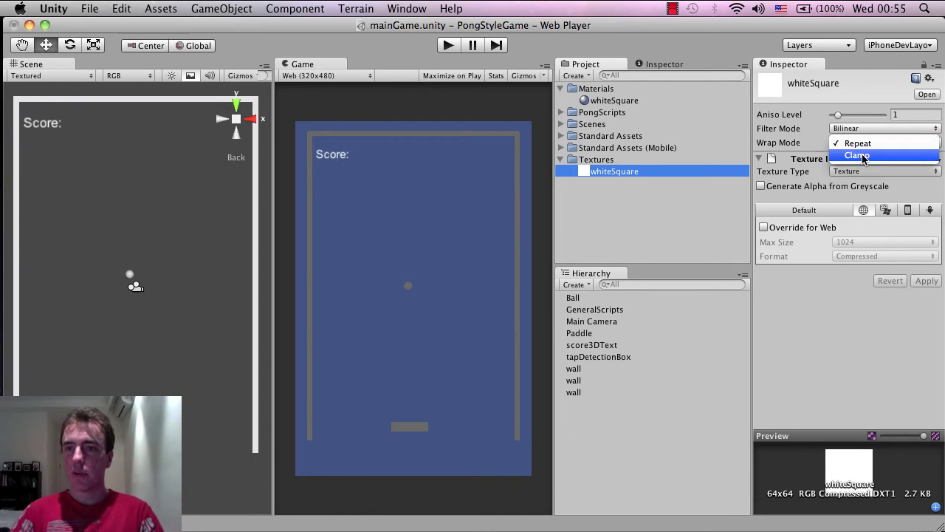
left_click(861, 156)
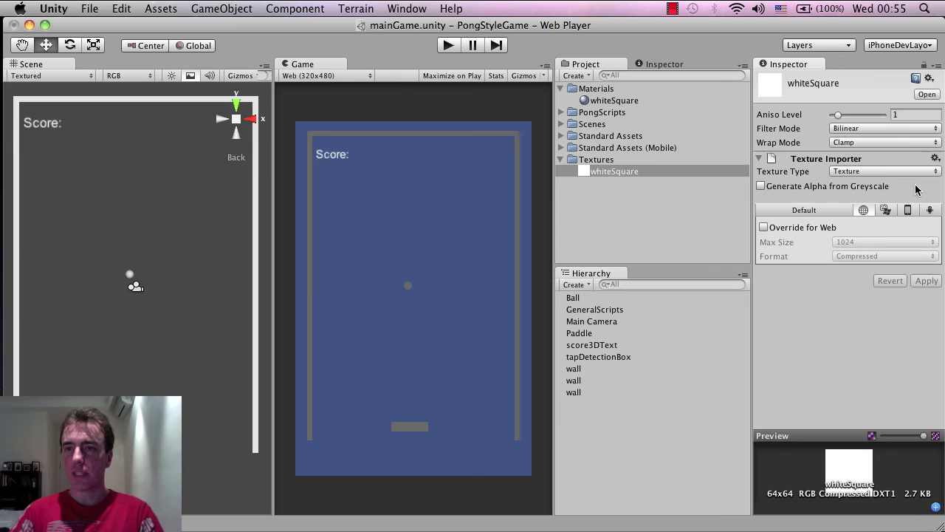
left_click(868, 172)
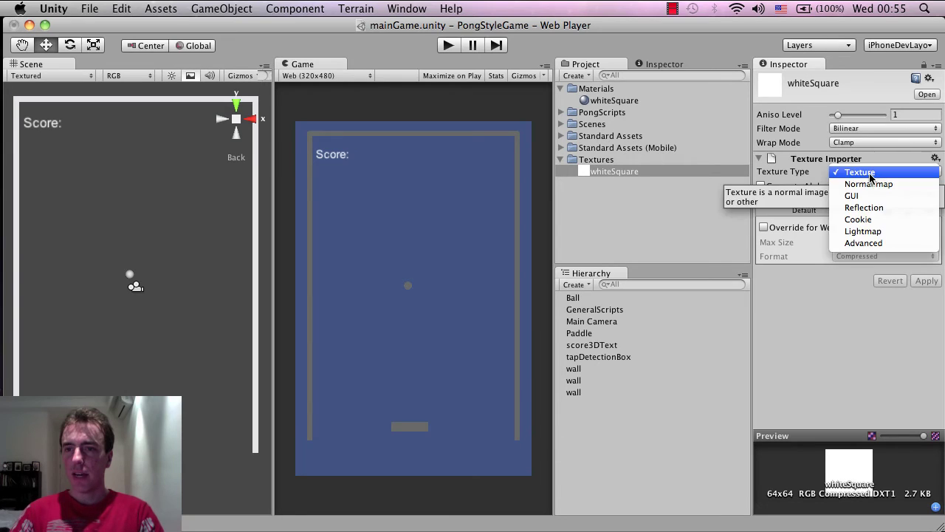
left_click(868, 242)
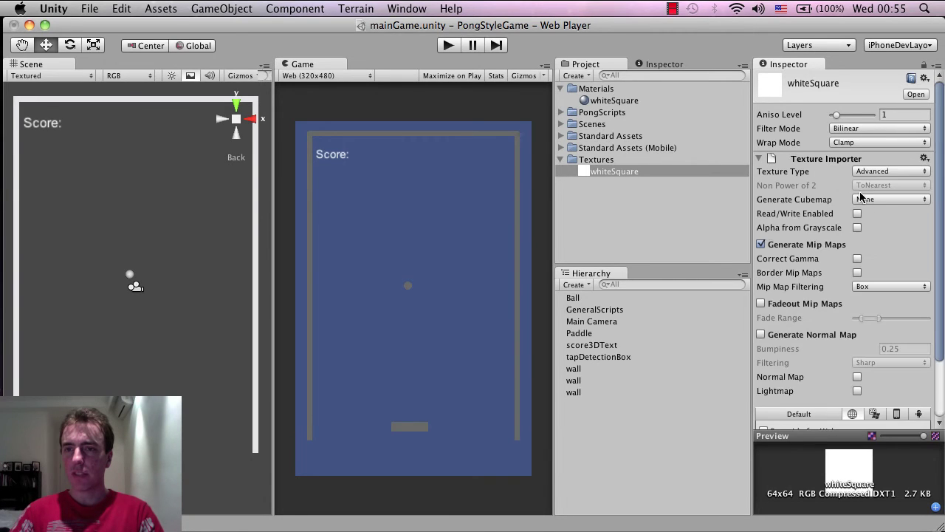
left_click(762, 246)
Enable the Web override with max size 32 and RGBA Compressed DXT5 format, then apply
scroll(827, 237, "down", 3)
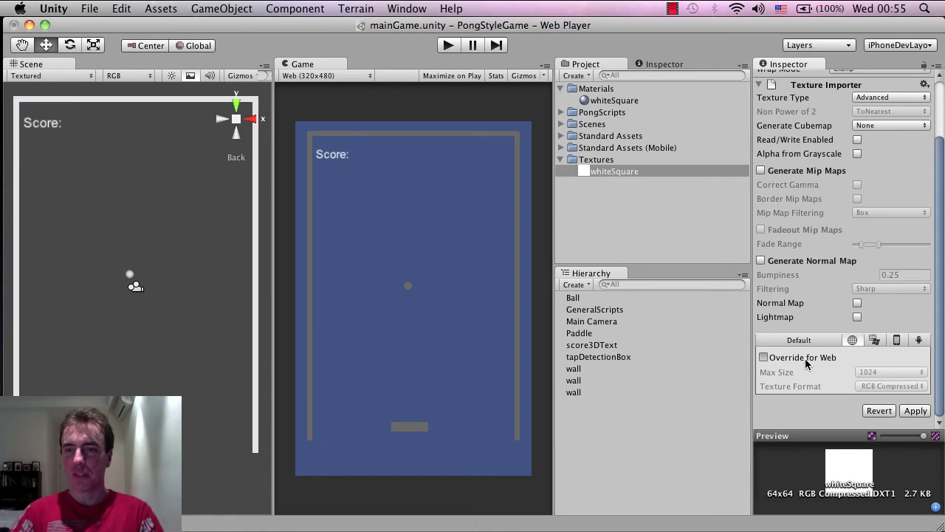
left_click(805, 359)
left_click(884, 376)
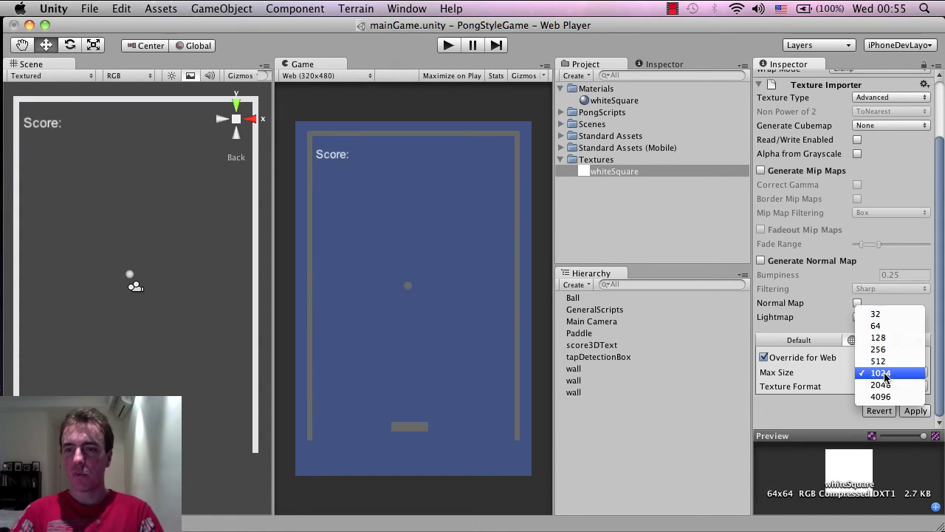
left_click(887, 316)
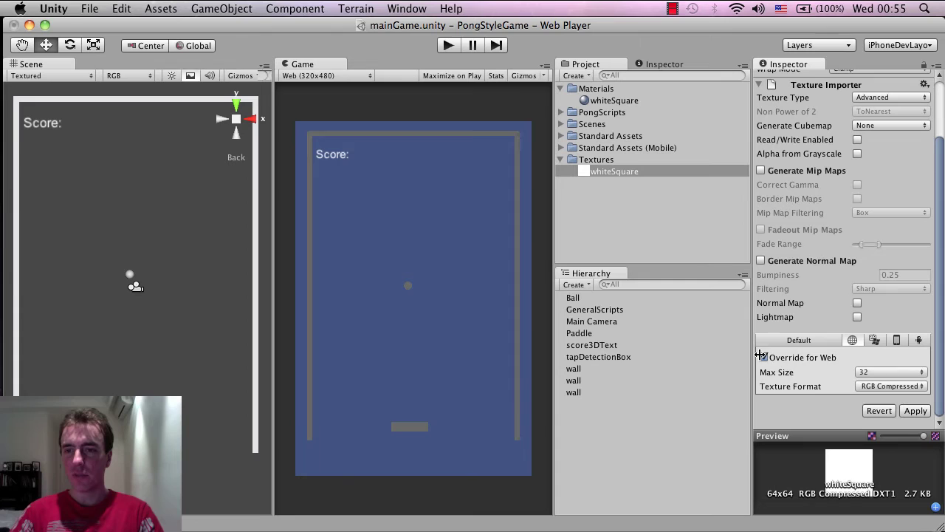
left_click(899, 386)
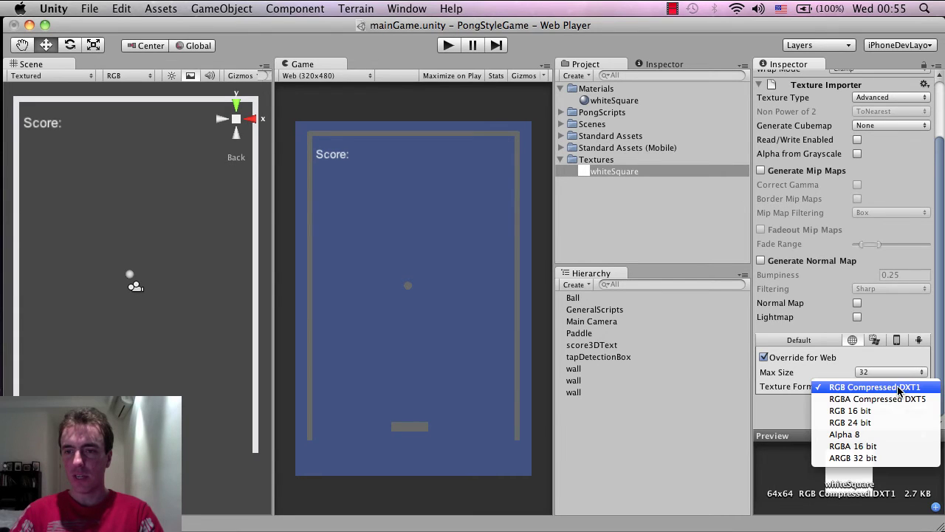
left_click(884, 399)
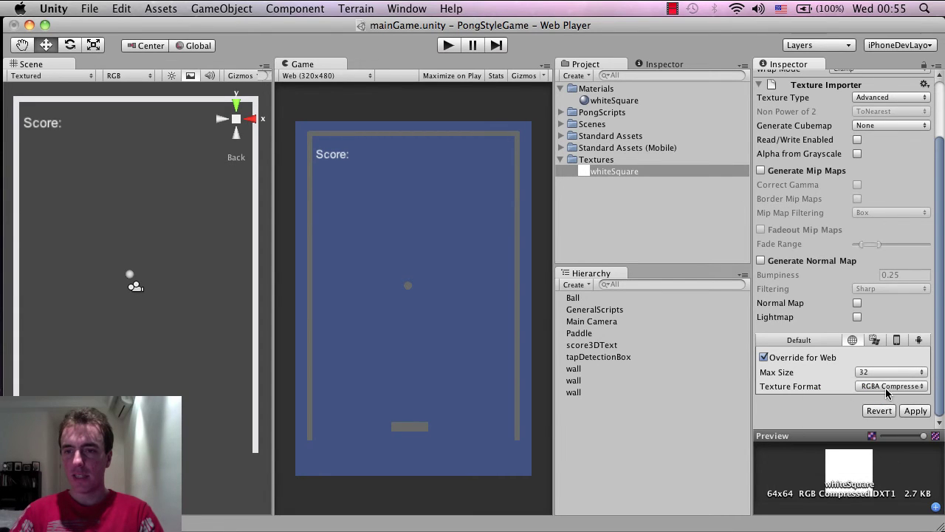
left_click(883, 386)
left_click(884, 392)
left_click(915, 412)
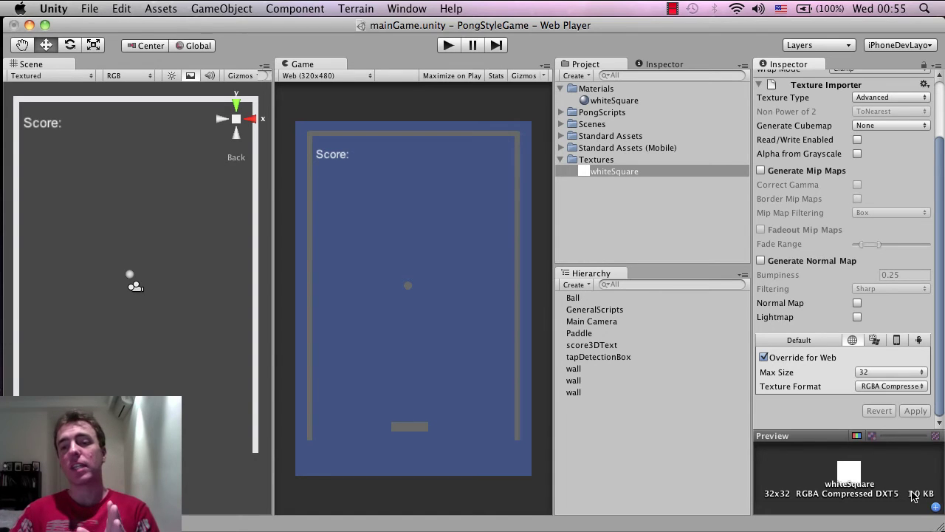
Try a Web max size of 512, then settle on 32 and apply again
left_click(886, 373)
left_click(879, 420)
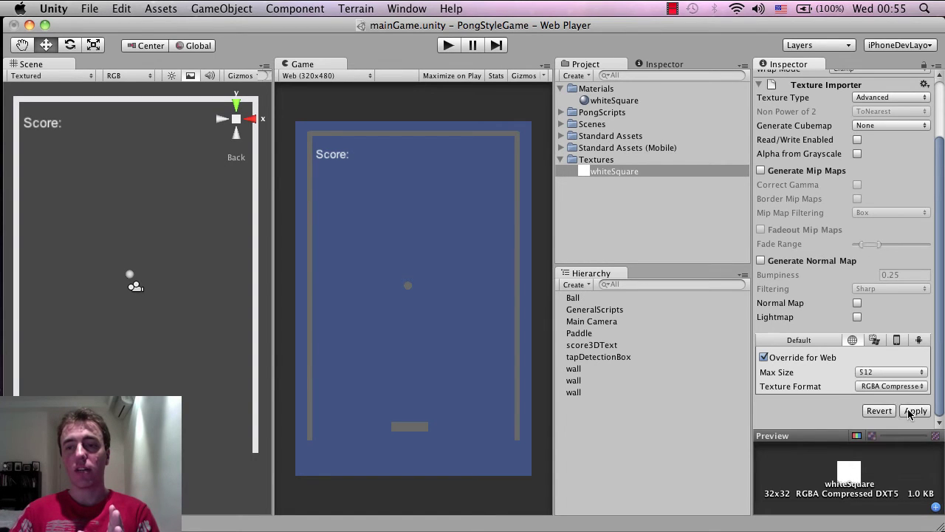
left_click(916, 410)
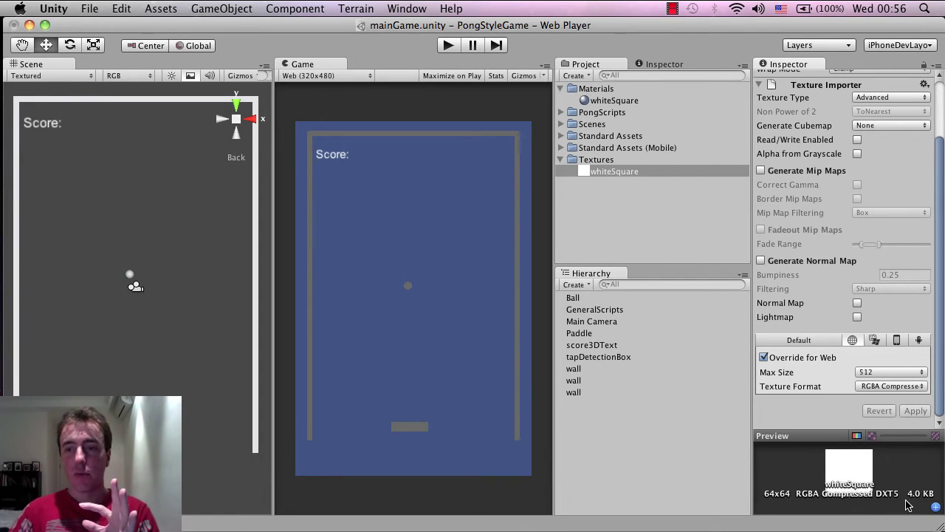
left_click(879, 373)
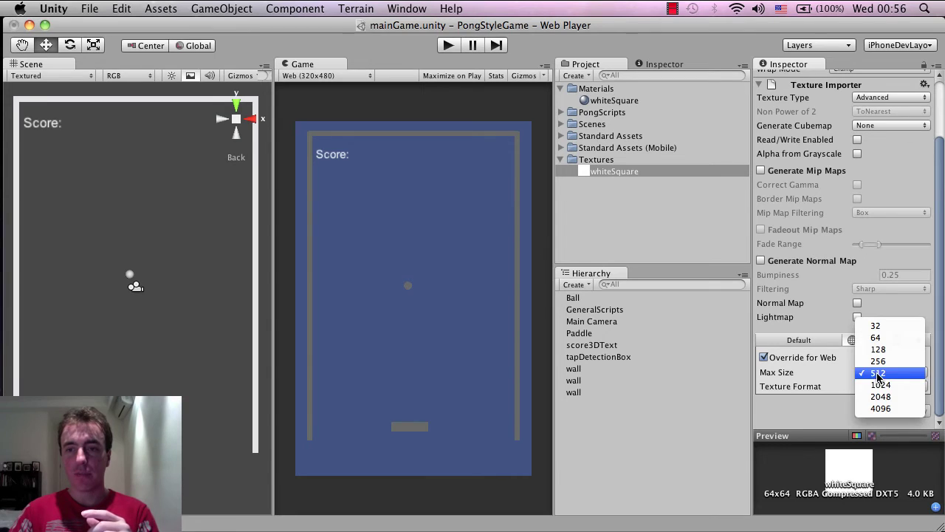
left_click(879, 338)
left_click(886, 372)
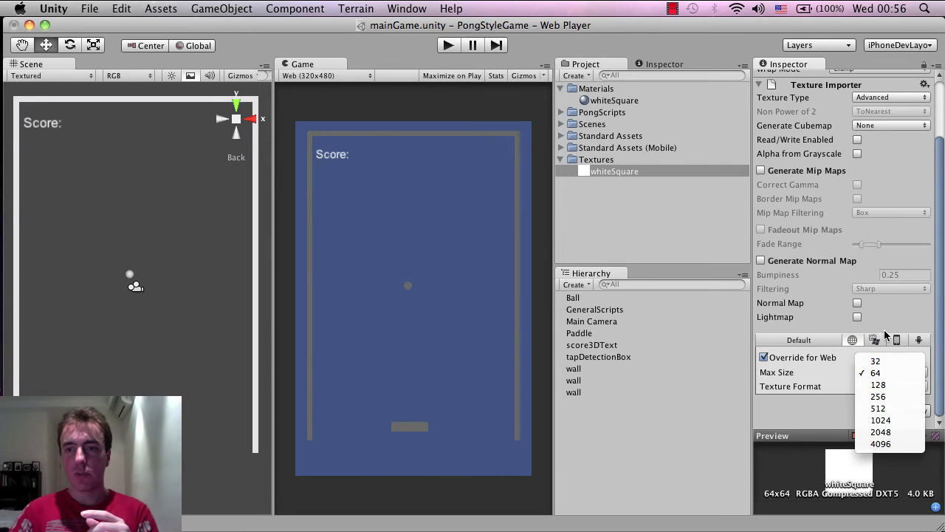
left_click(879, 361)
left_click(915, 411)
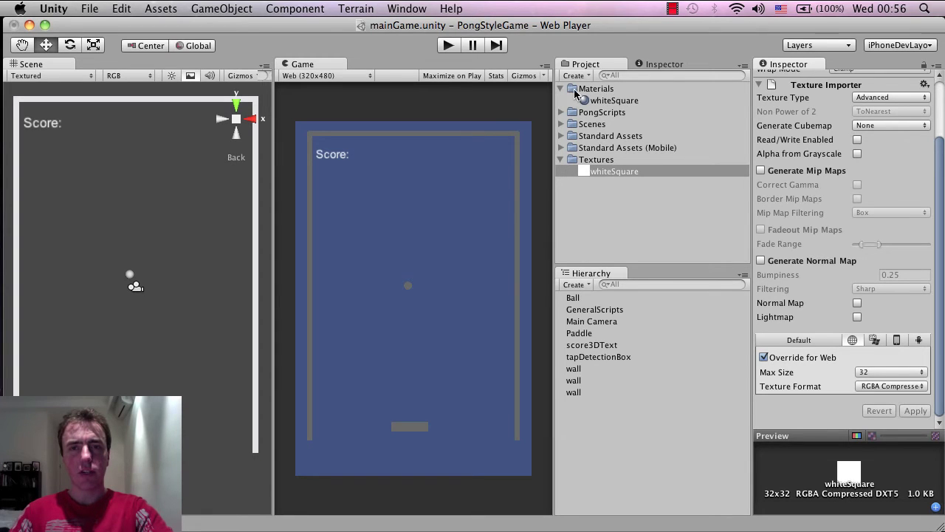
Select the whiteSquare material to view its Diffuse shader settings in the Inspector
left_click(611, 99)
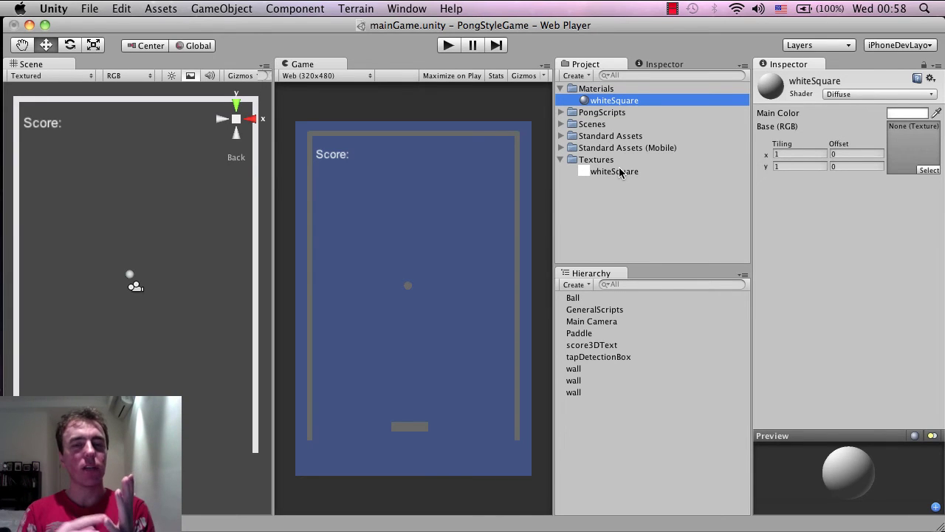
Drop the whiteSquare texture onto the right wall and inspect the resulting whiteSquare 1 material
left_click_drag(621, 173, 260, 212)
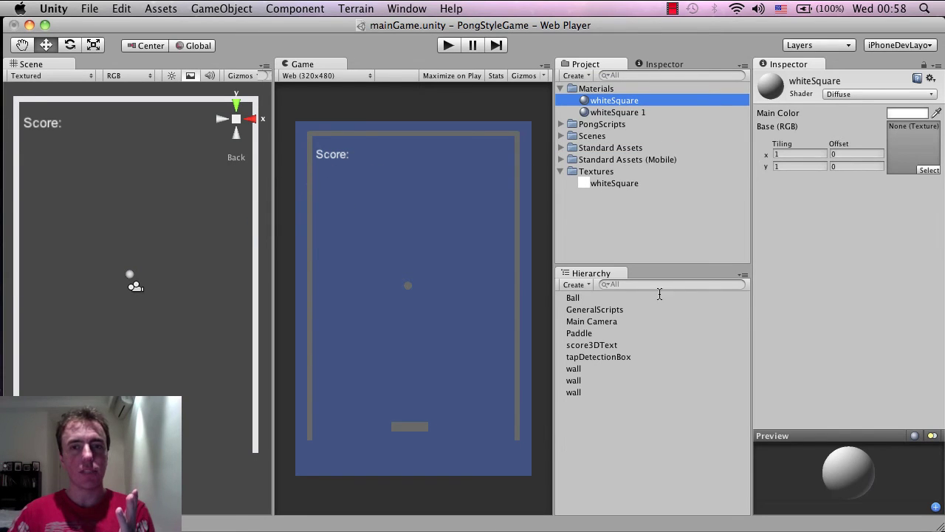
left_click(628, 112)
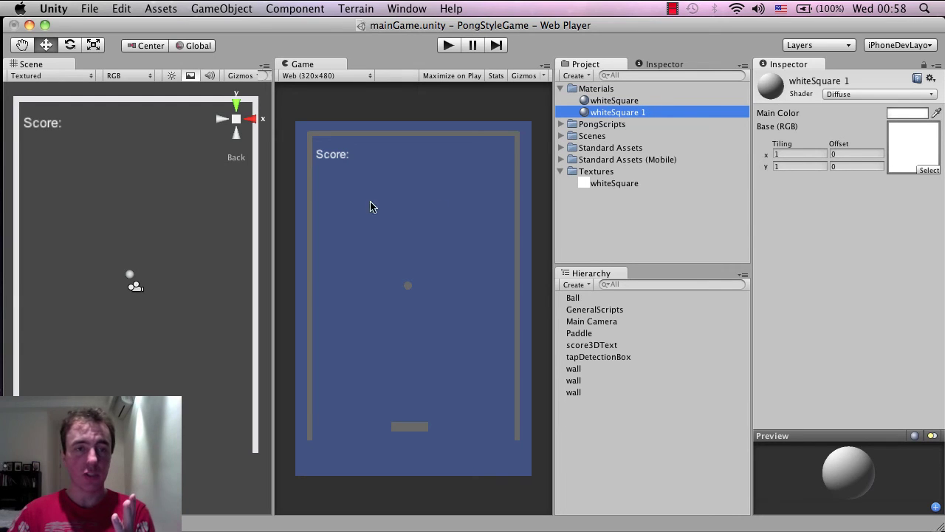
left_click(253, 227)
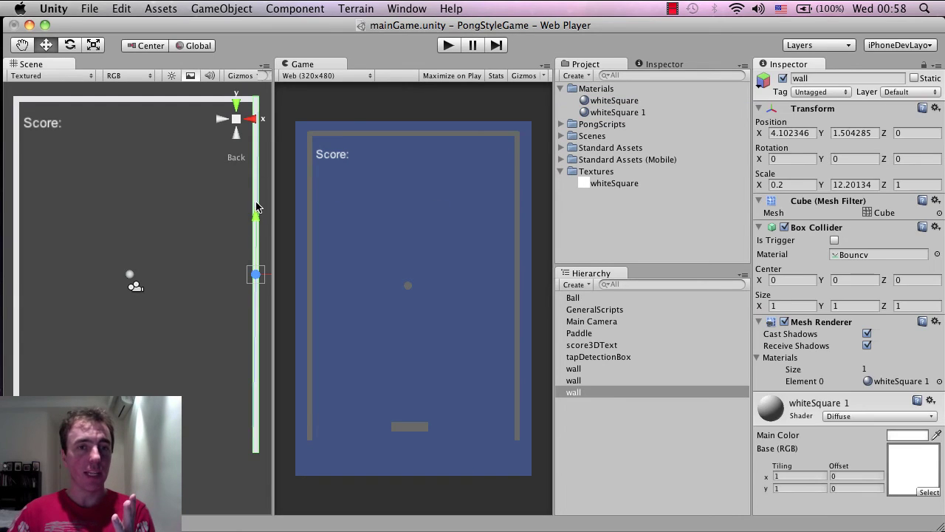
left_click(616, 112)
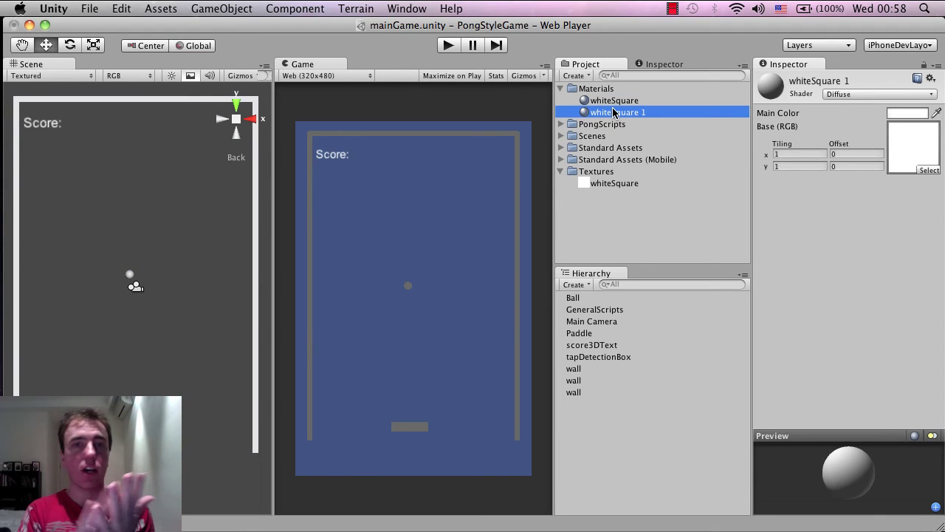
Delete the whiteSquare 1 material and reselect the original whiteSquare material
right_click(614, 113)
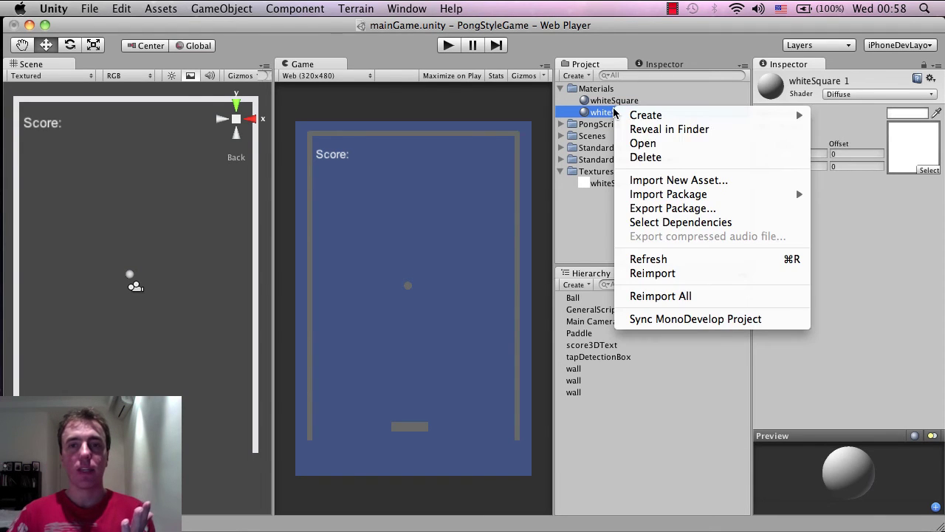
left_click(677, 155)
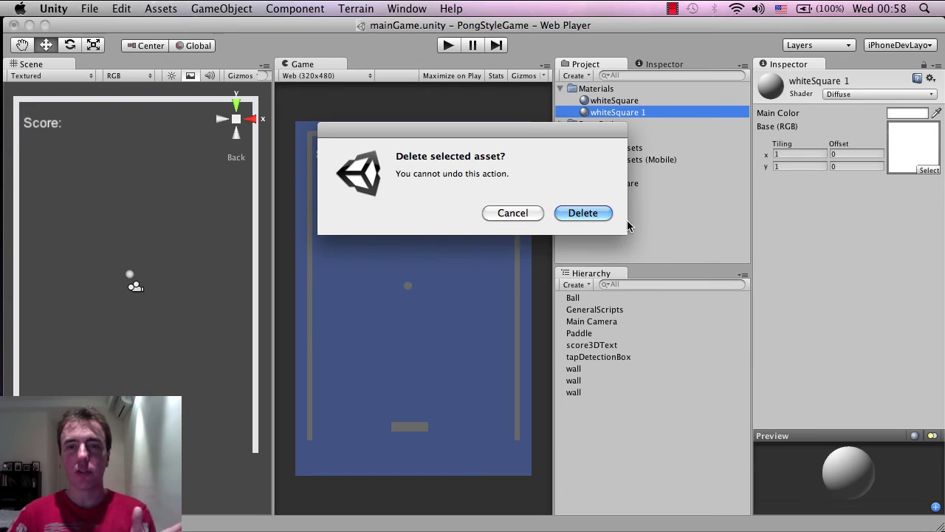
left_click(583, 213)
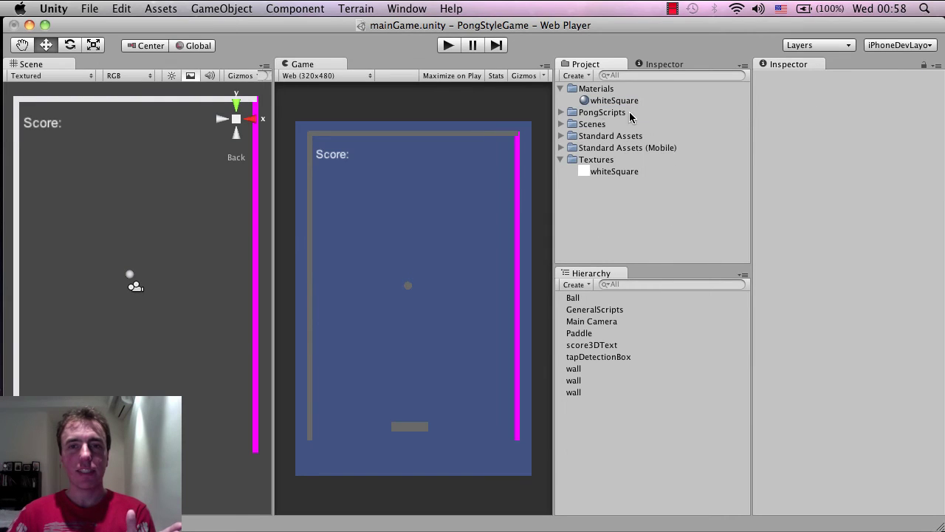
left_click(624, 101)
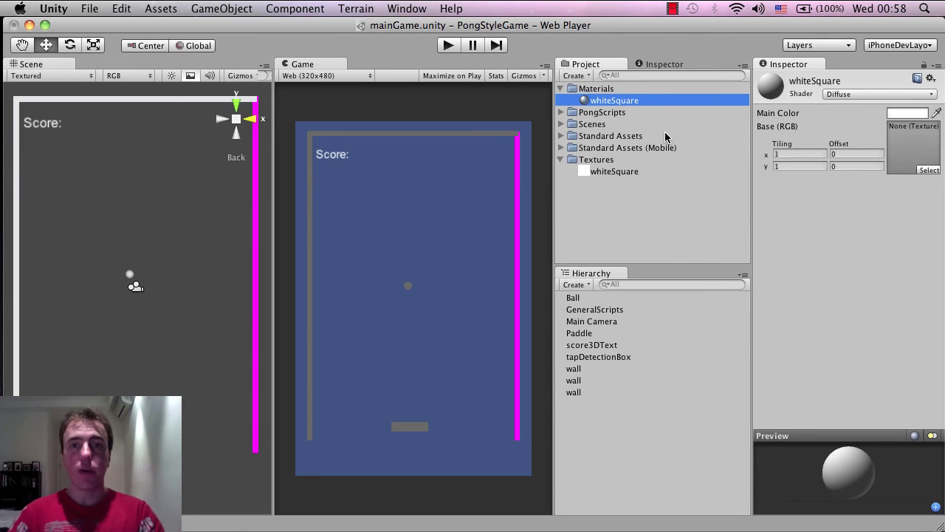
Assign the whiteSquare texture as the material's Base (RGB) and switch its shader to Mobile/Diffuse
left_click(603, 172)
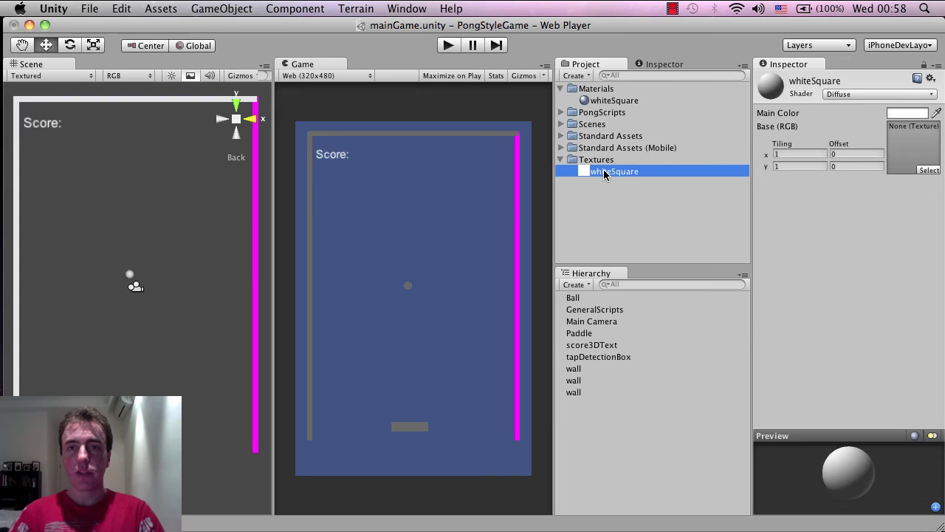
left_click_drag(604, 172, 903, 146)
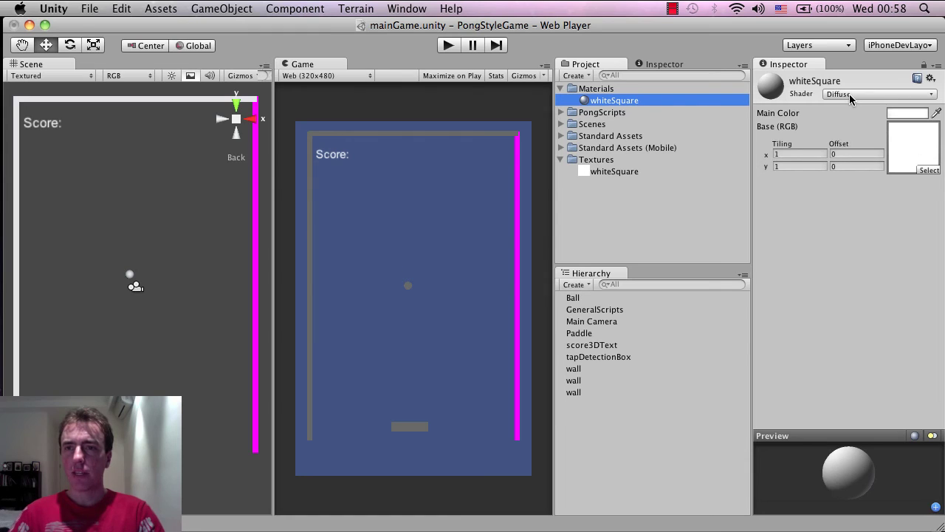
left_click(919, 95)
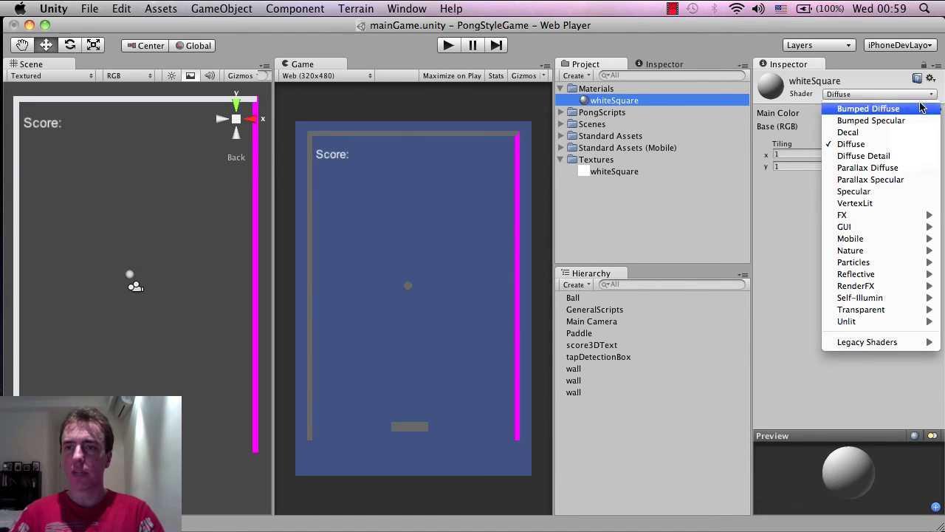
mouse_move(879, 239)
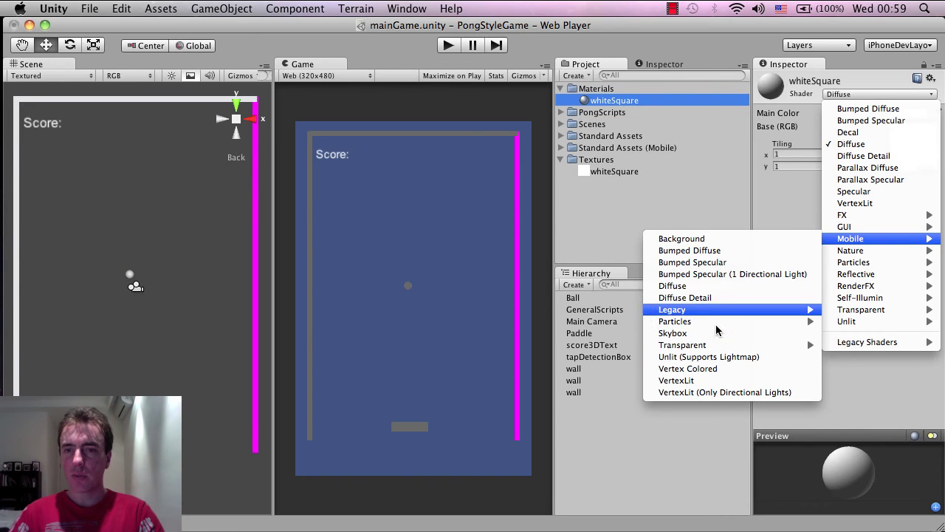
left_click(716, 287)
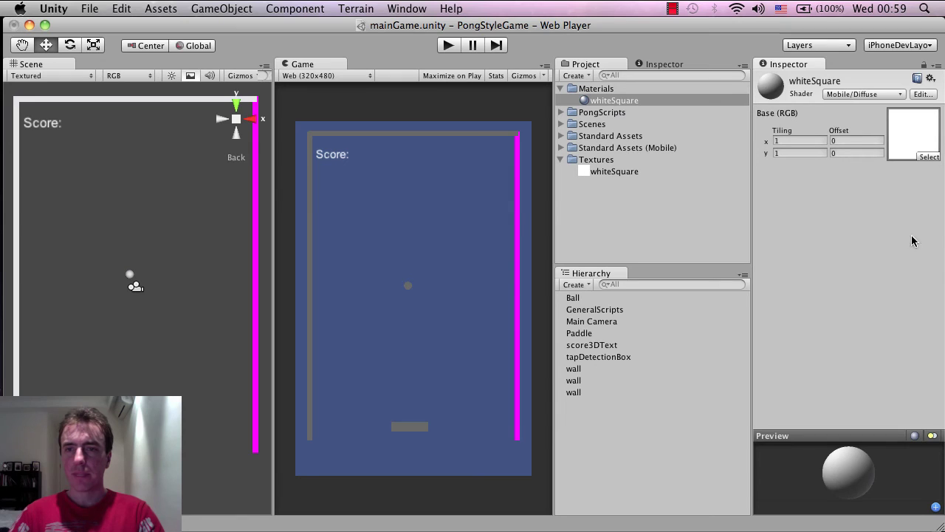
left_click(634, 100)
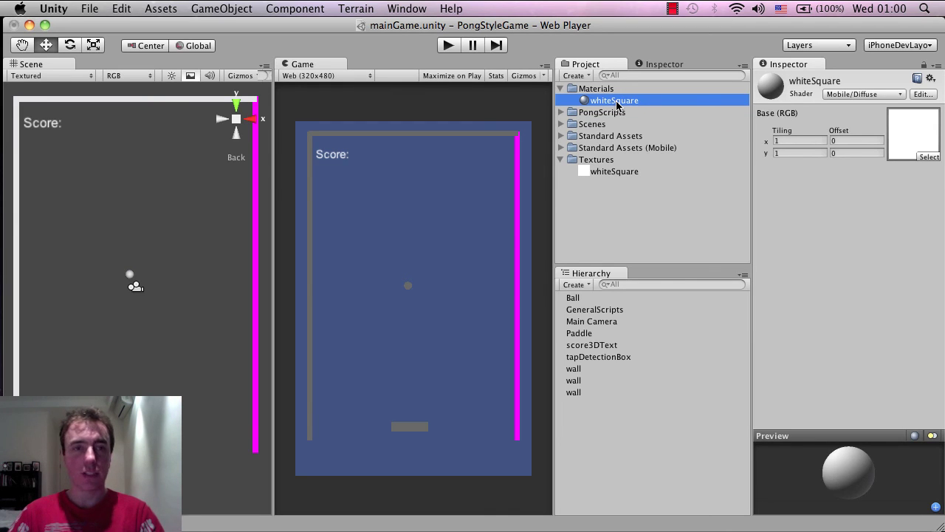
Drag the whiteSquare material onto the right wall, then onto the other two walls
left_click_drag(616, 106, 258, 234)
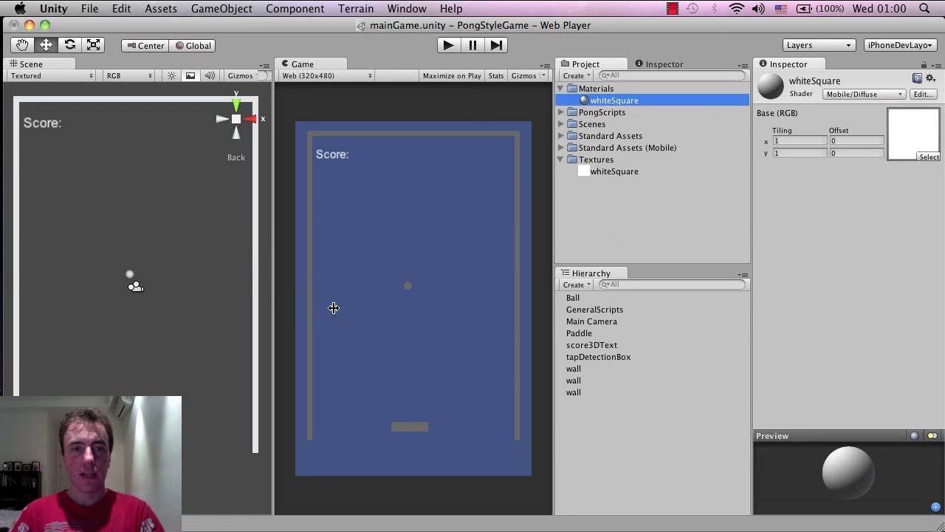
left_click(255, 276)
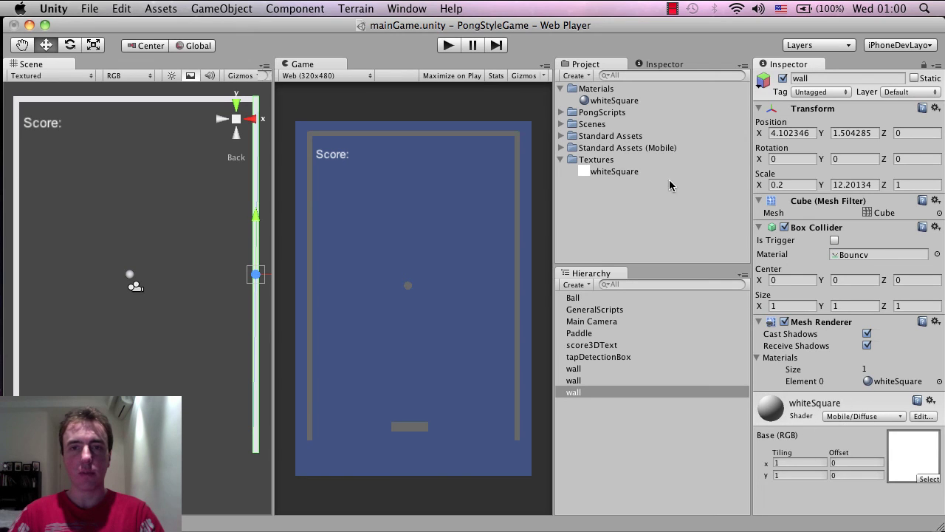
left_click_drag(615, 101, 146, 105)
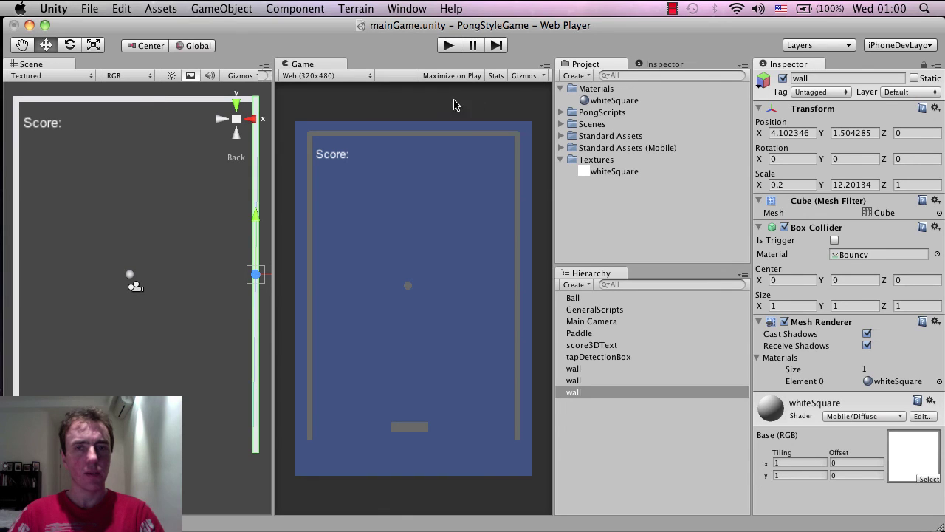
left_click_drag(591, 102, 19, 194)
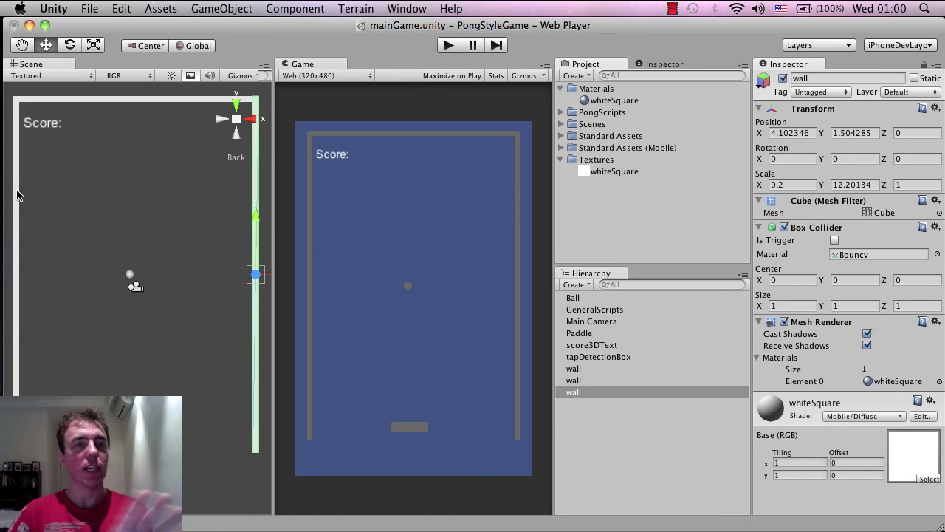
Step through the top and left walls in the Hierarchy to confirm each uses whiteSquare
left_click(611, 369)
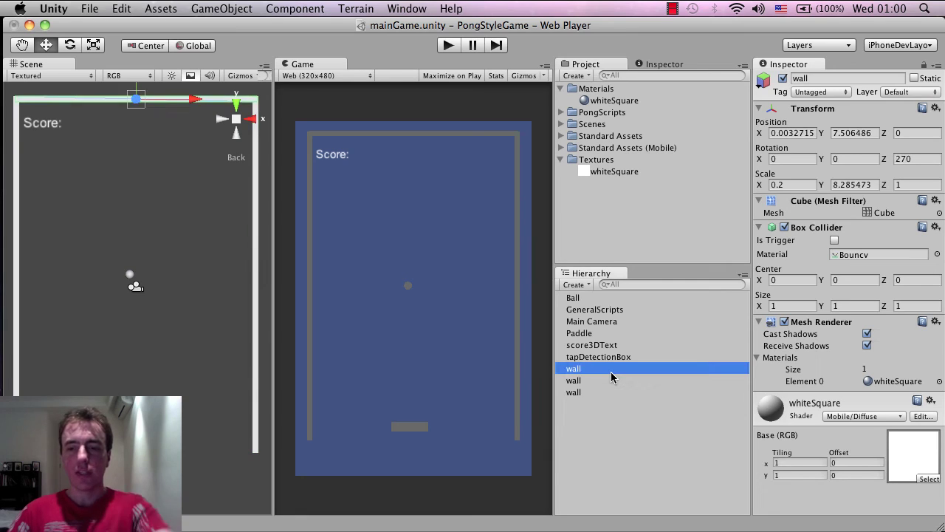
key("Down")
key("Down")
key("Up")
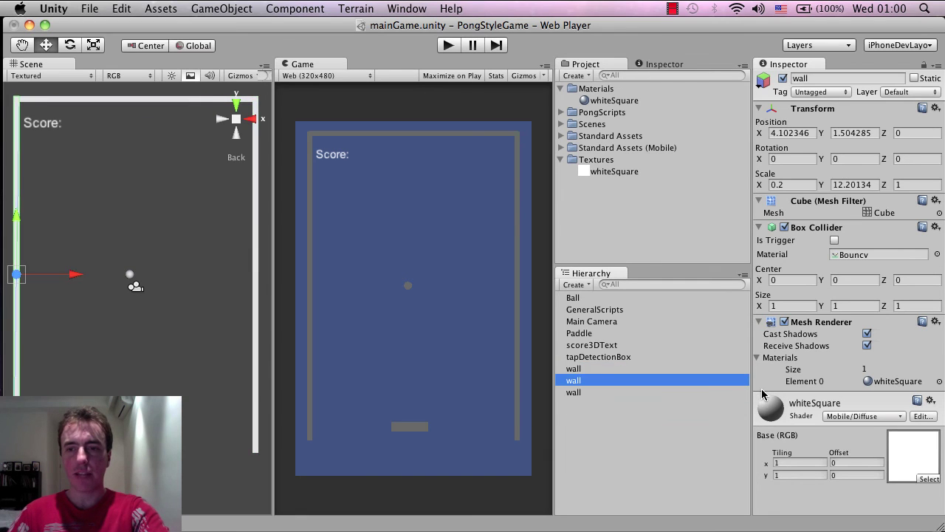
key("Up")
key("Down")
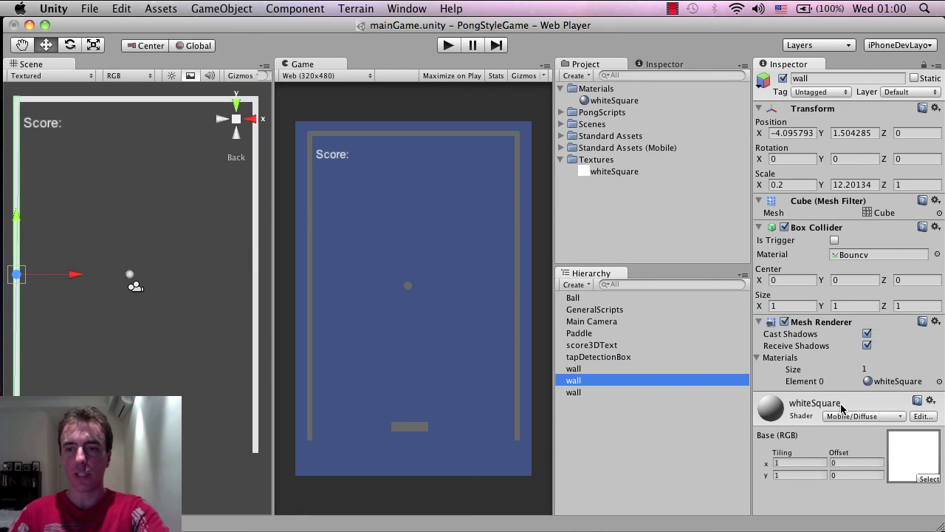
key("Down")
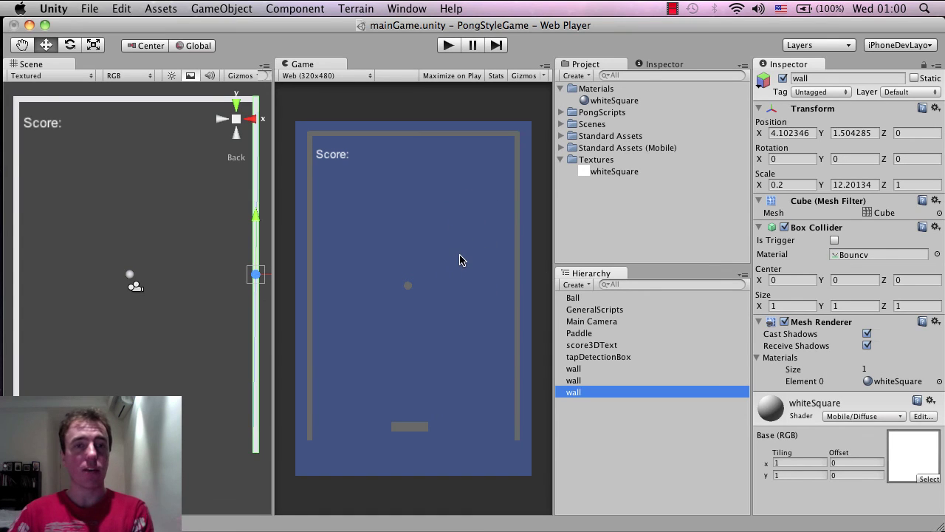
In Edit > Render Settings, raise the Ambient Light colour to full white (V 255)
left_click(121, 8)
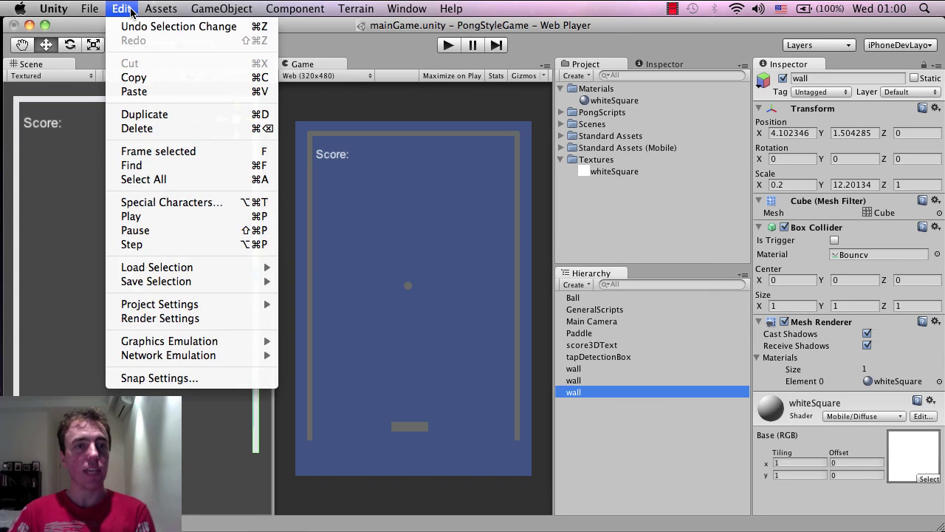
left_click(219, 319)
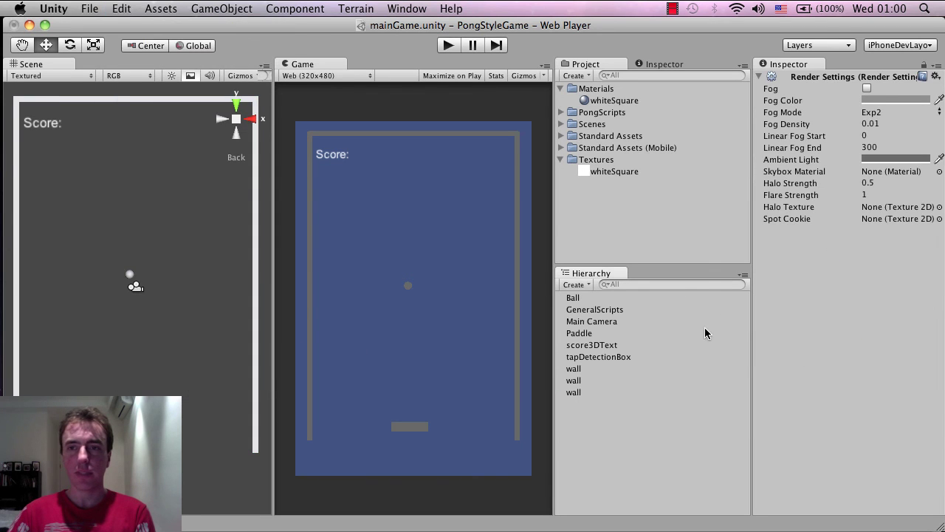
left_click(870, 159)
left_click_drag(780, 258, 672, 204)
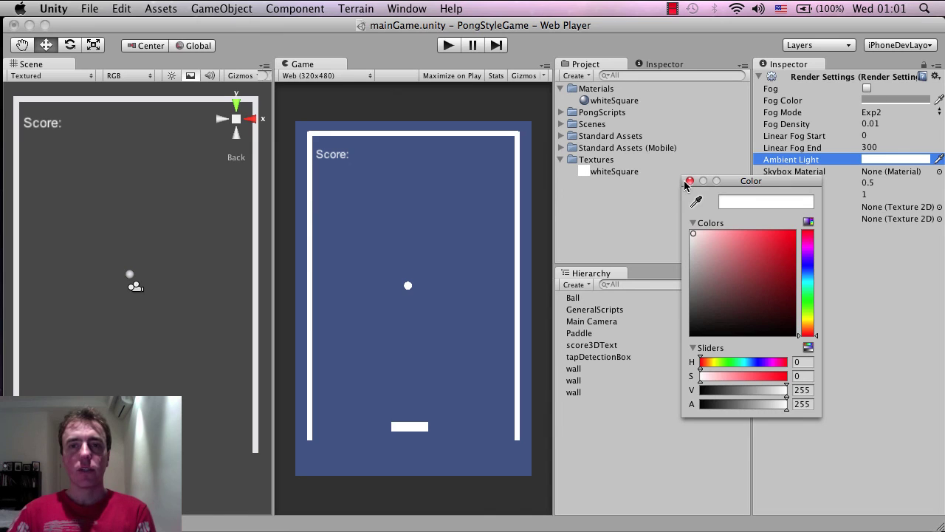